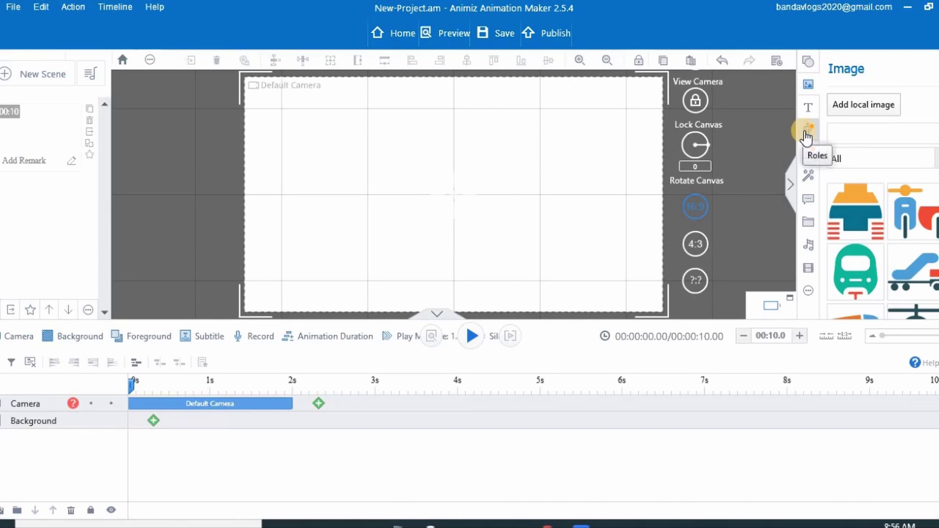
# Look through the built-in Roles, Animation Widget, Callout, Effect and SVG asset libraries.
pyautogui.click(804, 132)
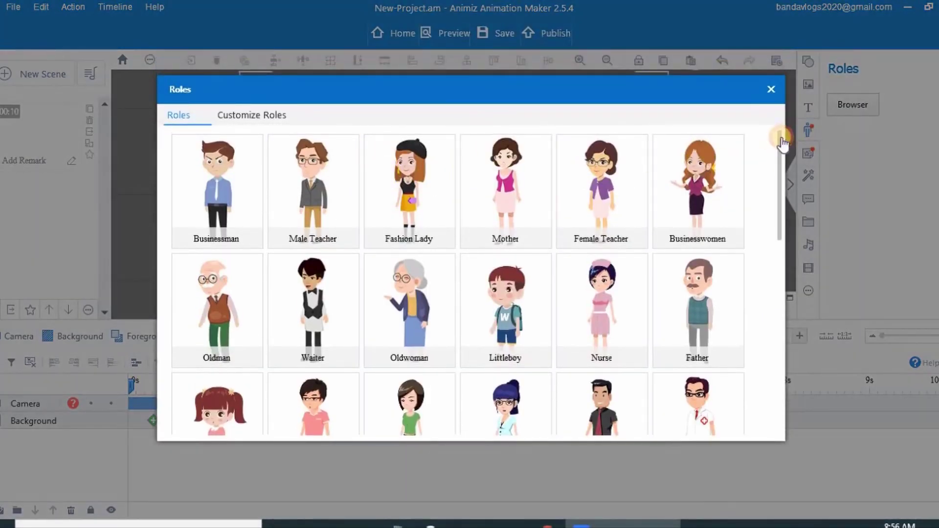
pyautogui.moveTo(780, 133); pyautogui.dragTo(771, 274)
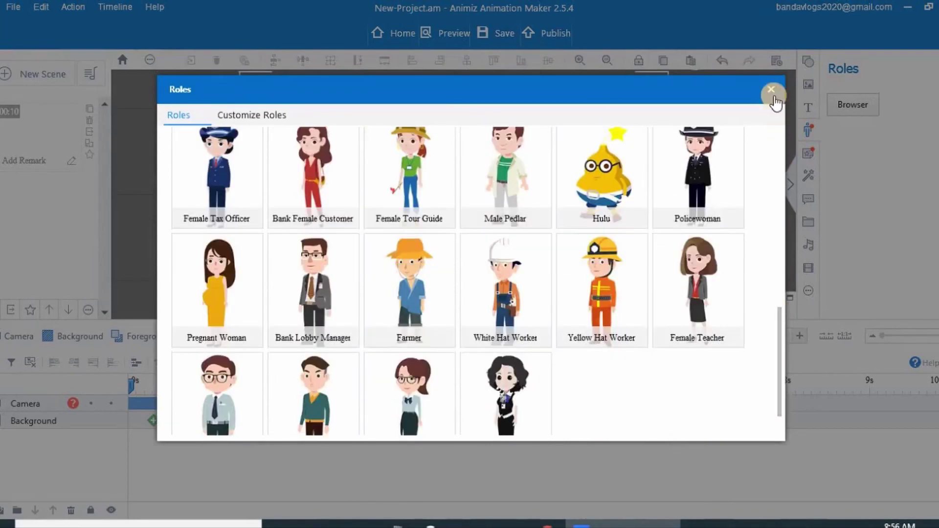
pyautogui.click(771, 89)
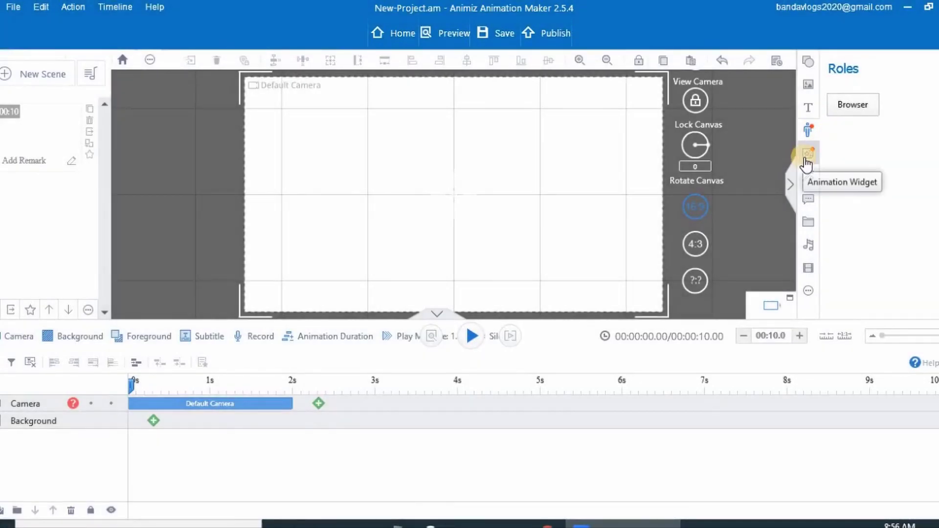
pyautogui.click(807, 155)
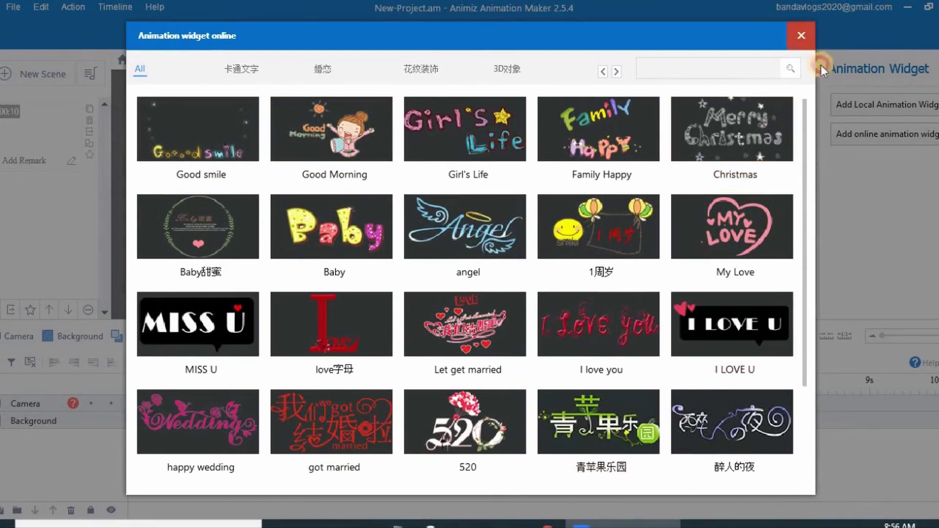
pyautogui.click(801, 35)
pyautogui.click(805, 210)
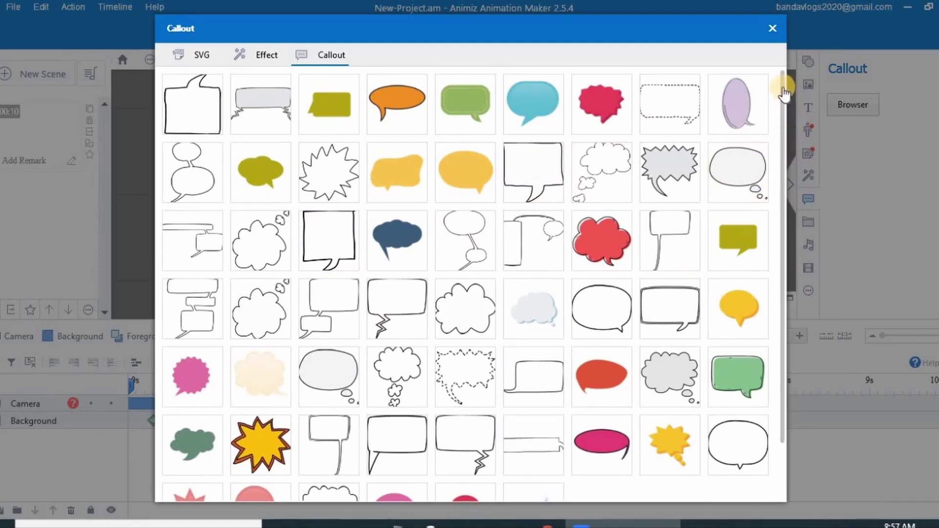
pyautogui.moveTo(782, 95); pyautogui.dragTo(773, 168)
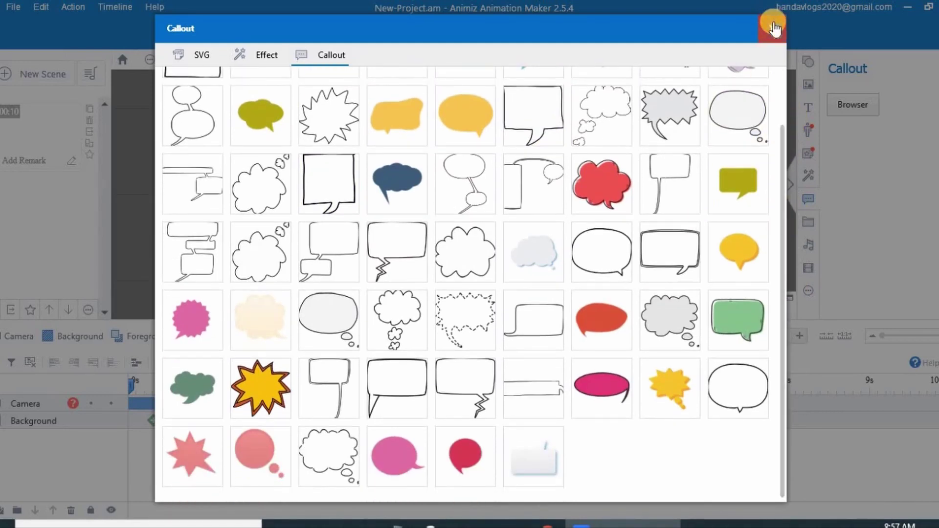
pyautogui.click(268, 55)
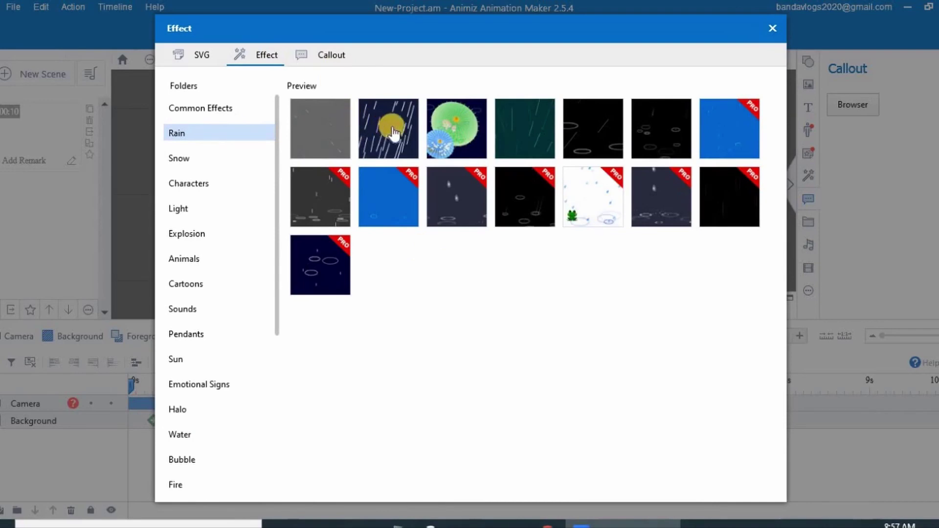
pyautogui.click(774, 25)
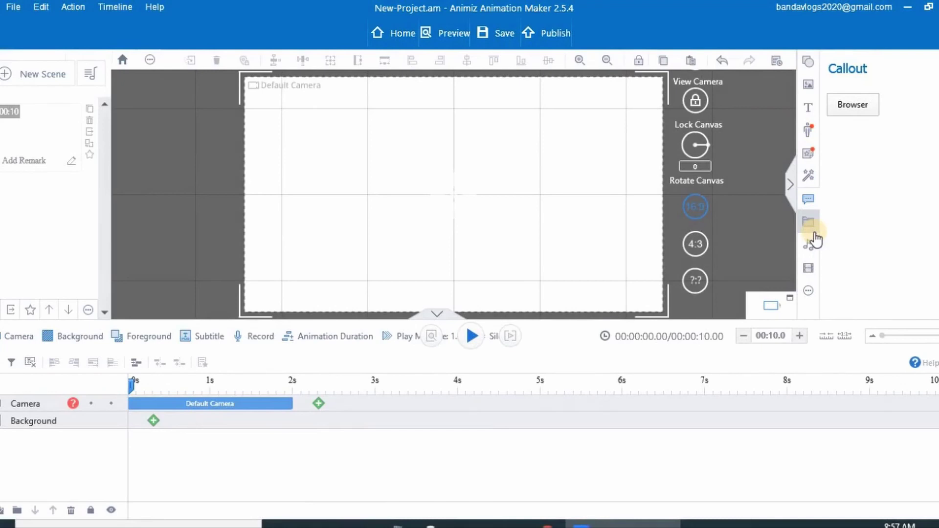
pyautogui.click(814, 233)
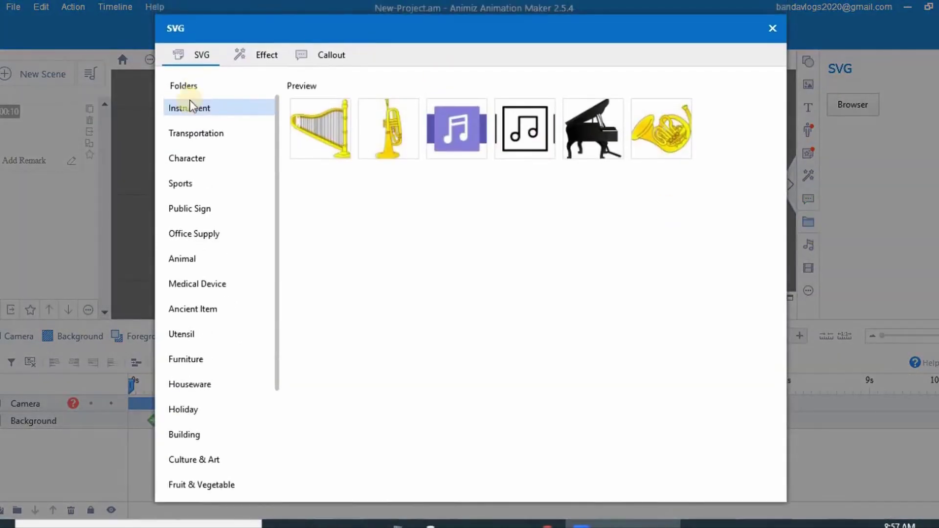
pyautogui.click(772, 29)
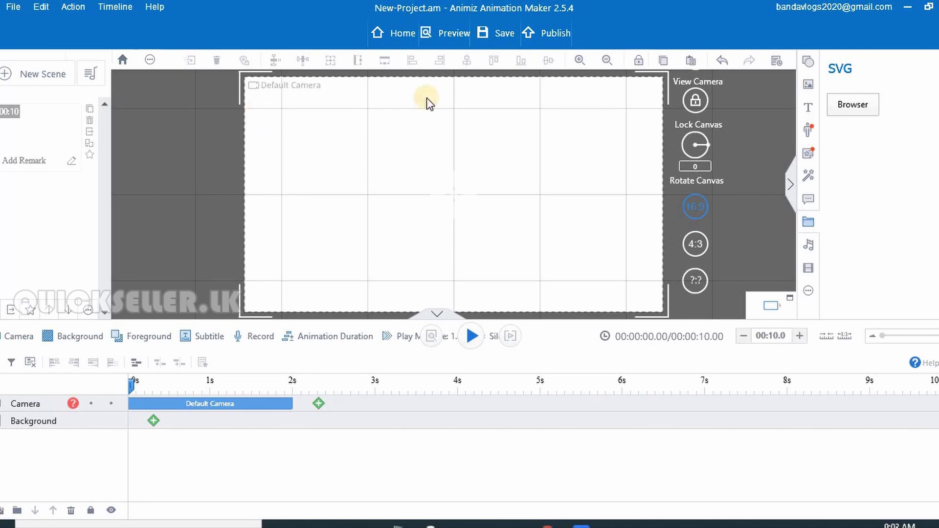
# Reopen the Roles library and choose the Oldman character to see its action effects.
pyautogui.click(807, 130)
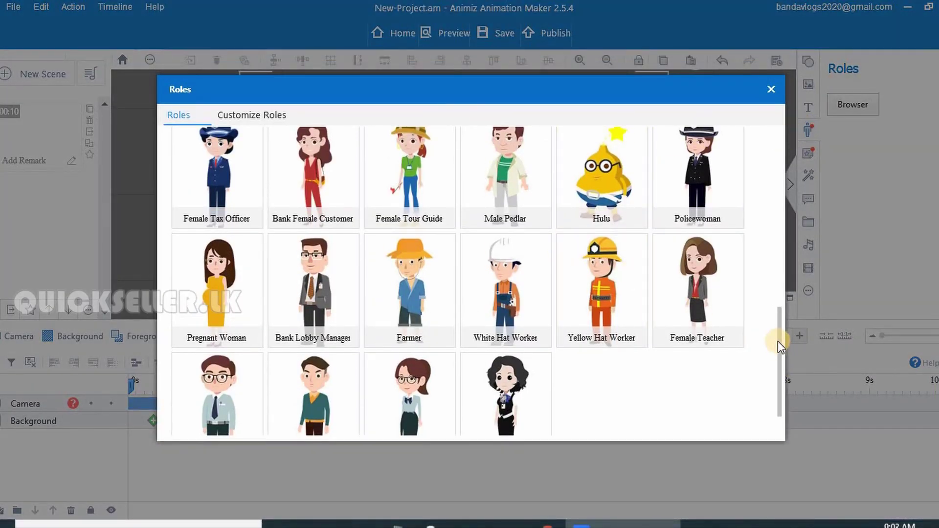
pyautogui.moveTo(778, 341); pyautogui.dragTo(772, 177)
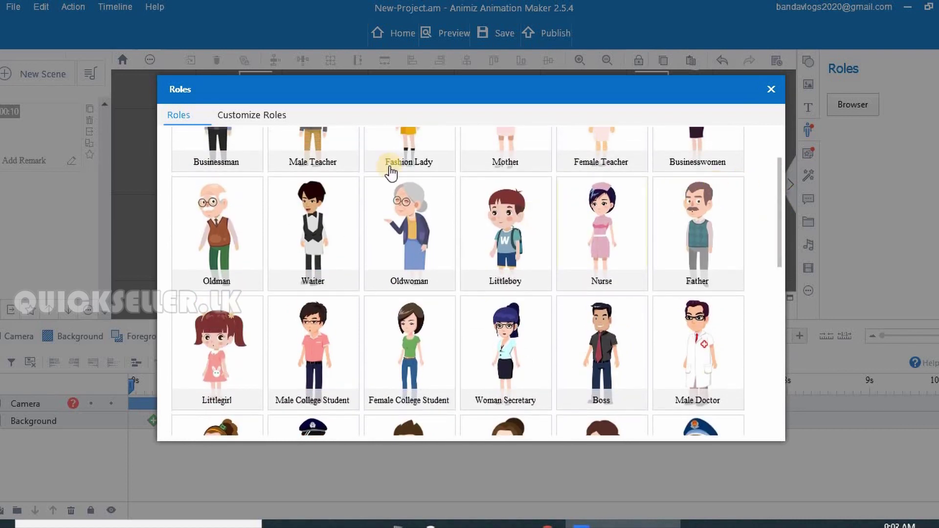
pyautogui.click(233, 229)
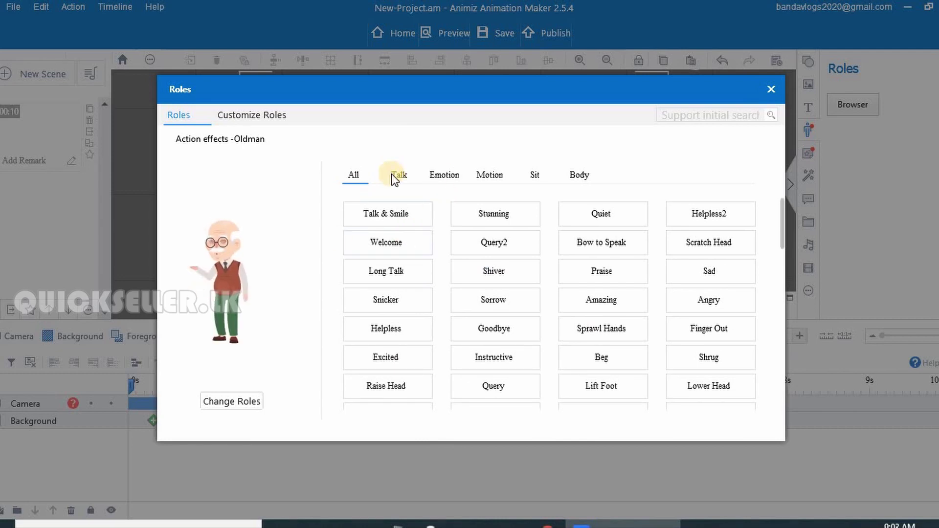
# Preview the Oldman's talk actions, including Talk & Smile, Welcome, Long Talk, Goodbye and Stunning.
pyautogui.click(724, 211)
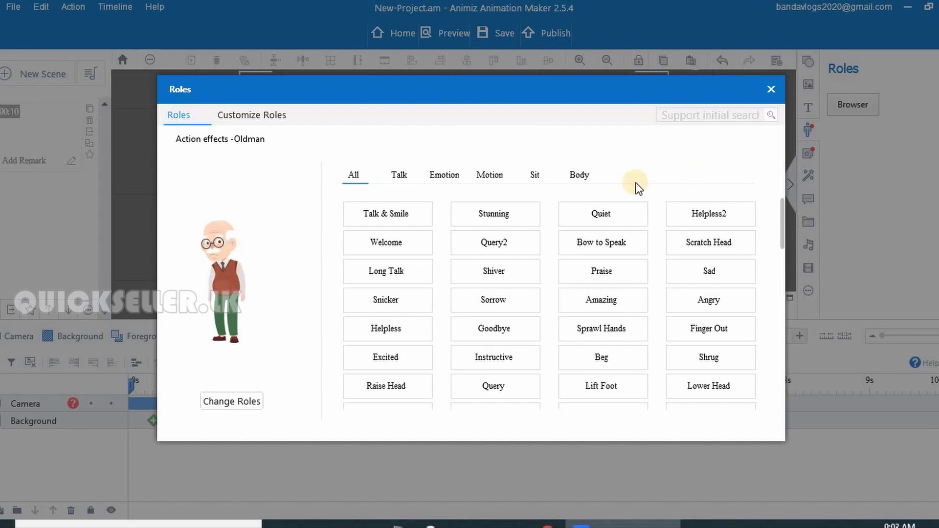
pyautogui.click(399, 175)
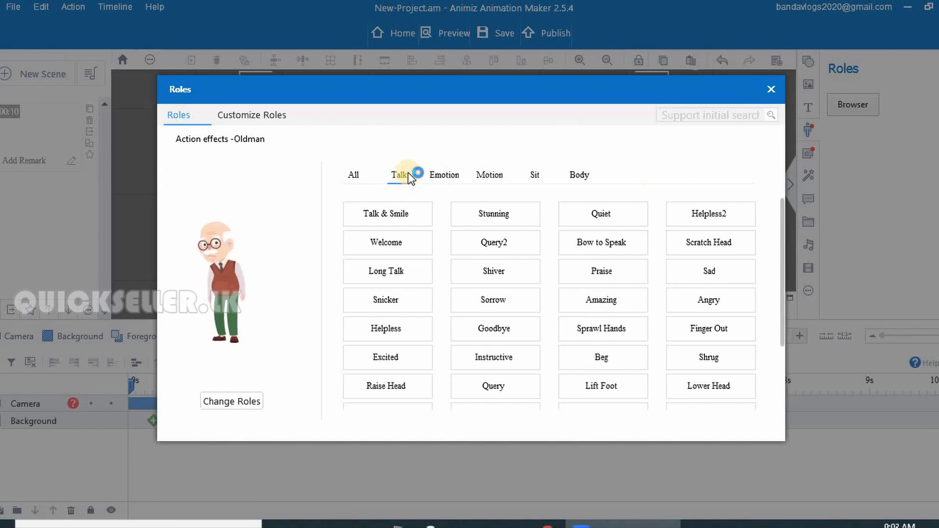
pyautogui.click(411, 218)
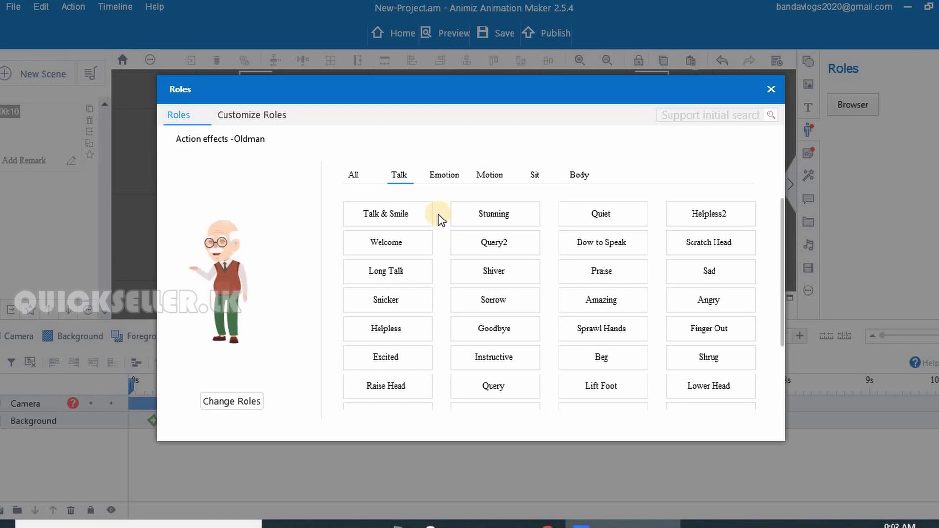
pyautogui.click(388, 247)
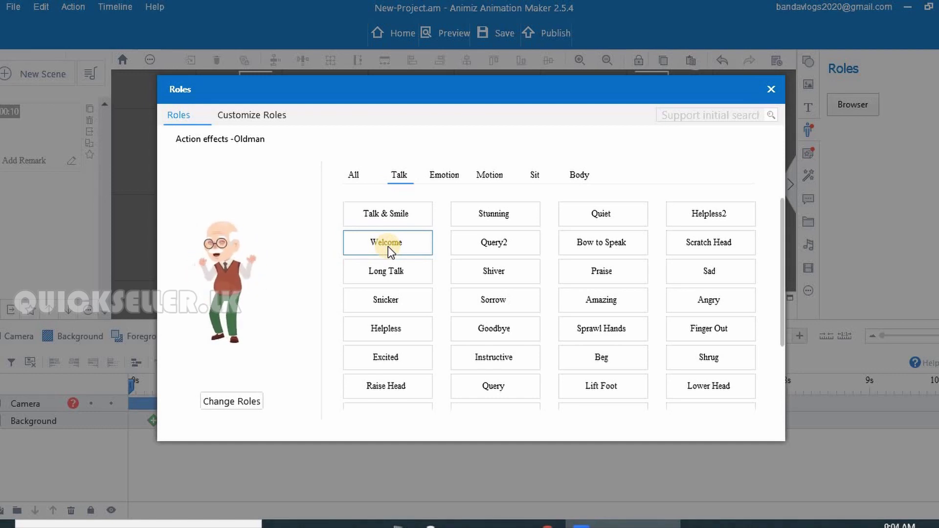
pyautogui.click(410, 272)
pyautogui.click(477, 329)
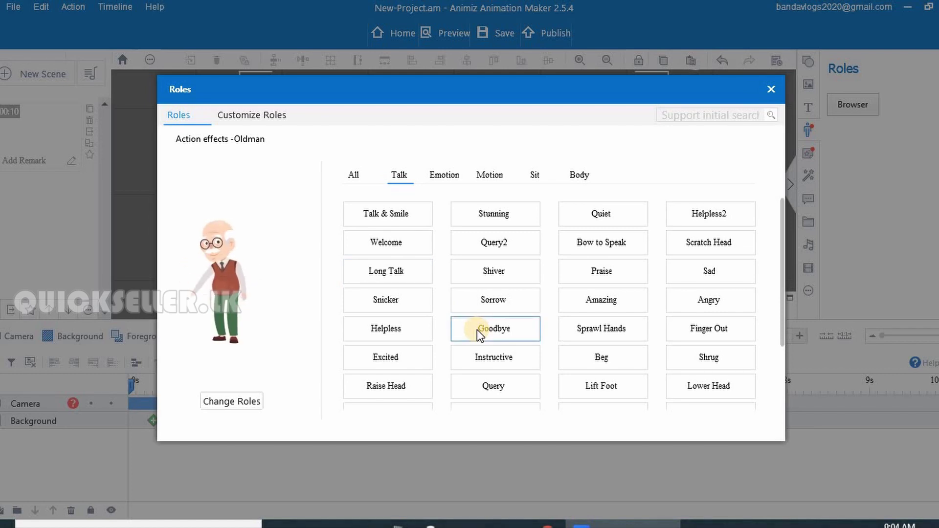
pyautogui.click(503, 215)
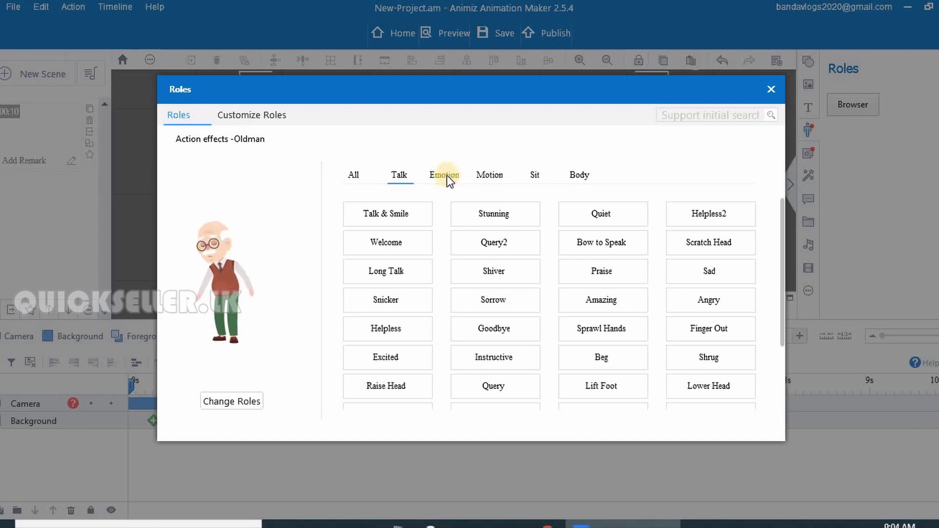
# Preview the Oldman's Motion actions Walking and Running, and add the character to the scene with the Walking2 action.
pyautogui.click(491, 174)
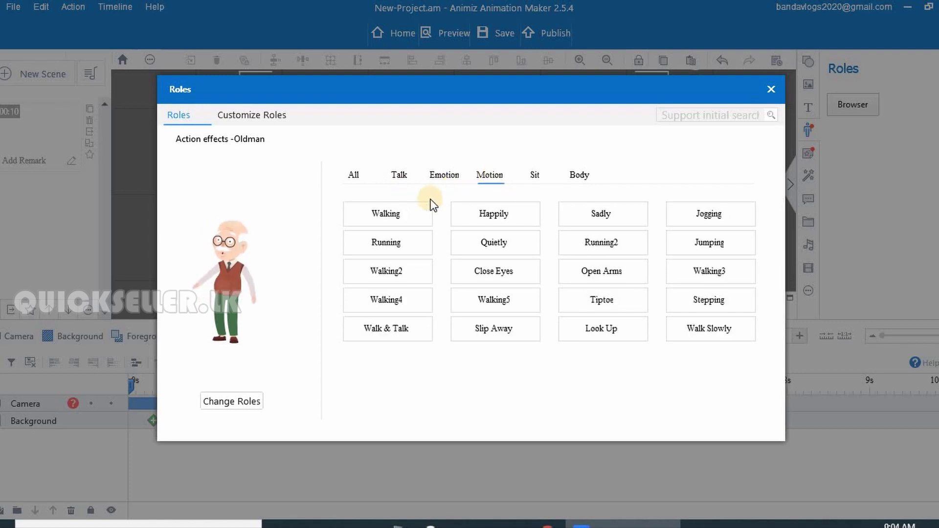
pyautogui.click(417, 205)
pyautogui.click(409, 238)
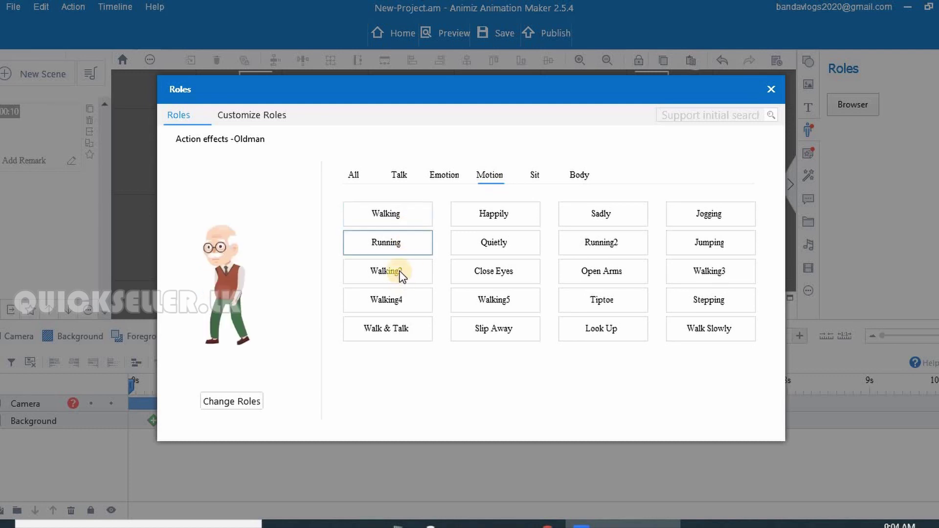
pyautogui.click(401, 273)
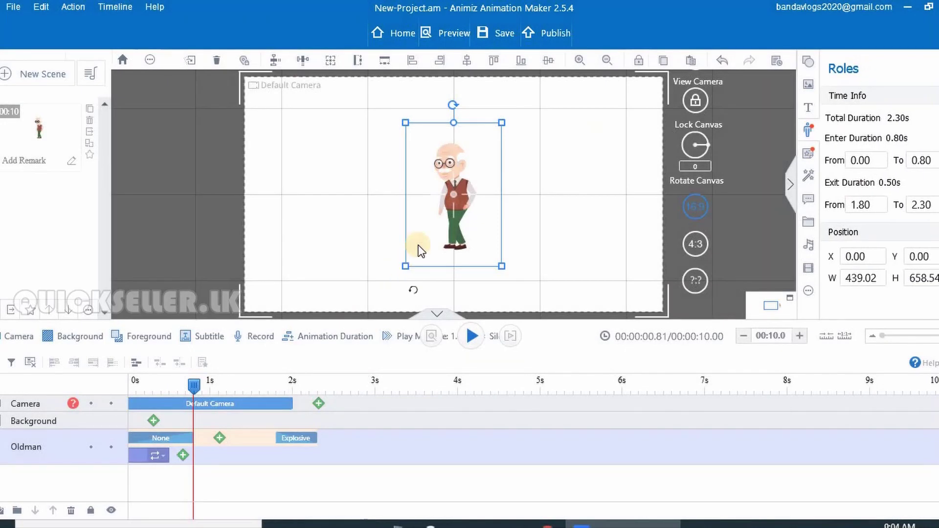
# Play the Oldman's walking animation from the start of the timeline.
pyautogui.click(461, 208)
pyautogui.moveTo(195, 380); pyautogui.dragTo(130, 385)
pyautogui.press('space')
pyautogui.press('space')
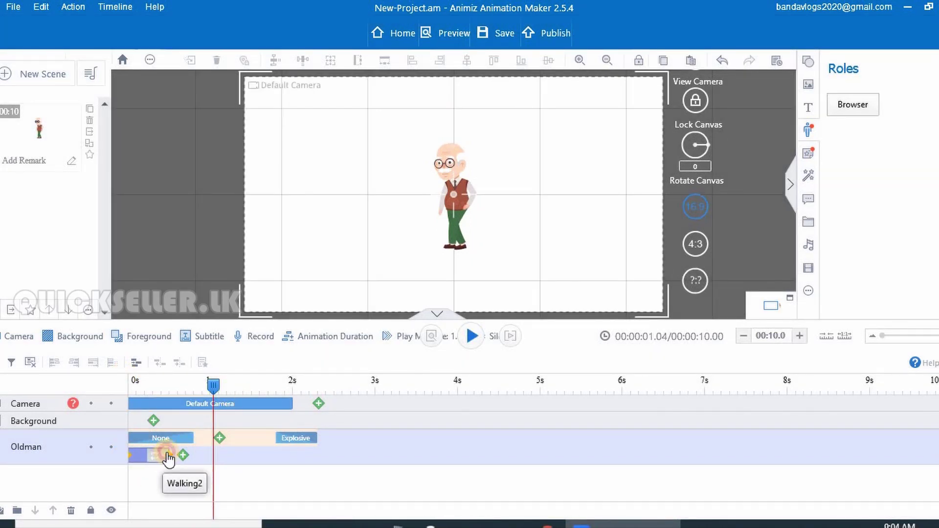
# Extend the Oldman's Walking2 action to about 2.2 s with the Explosive exit starting at about 2.9 s, and play back the animation.
pyautogui.moveTo(166, 456); pyautogui.dragTo(393, 437)
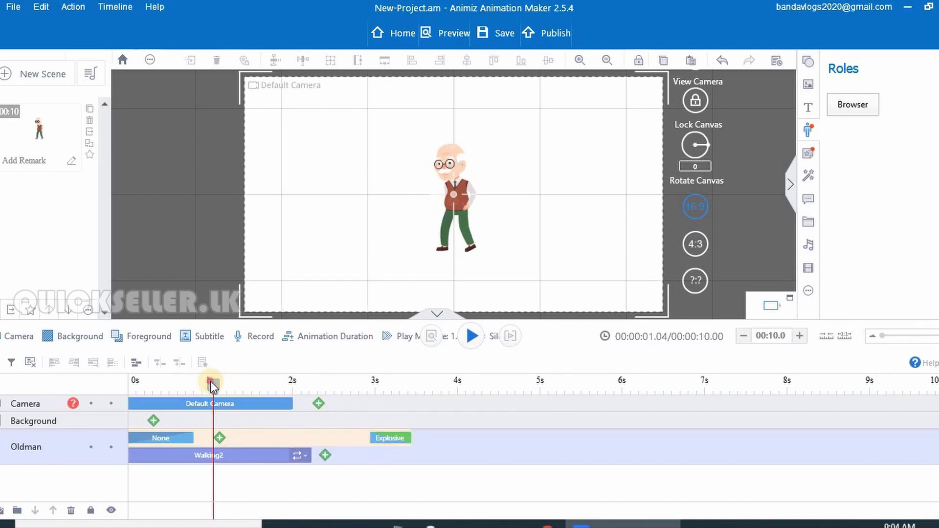
pyautogui.moveTo(210, 381); pyautogui.dragTo(89, 393)
pyautogui.press('space')
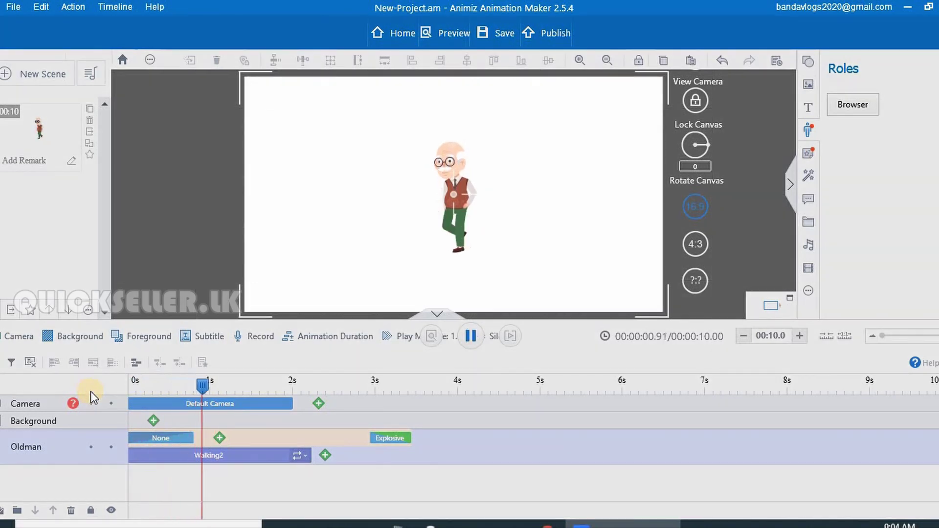
pyautogui.press('space')
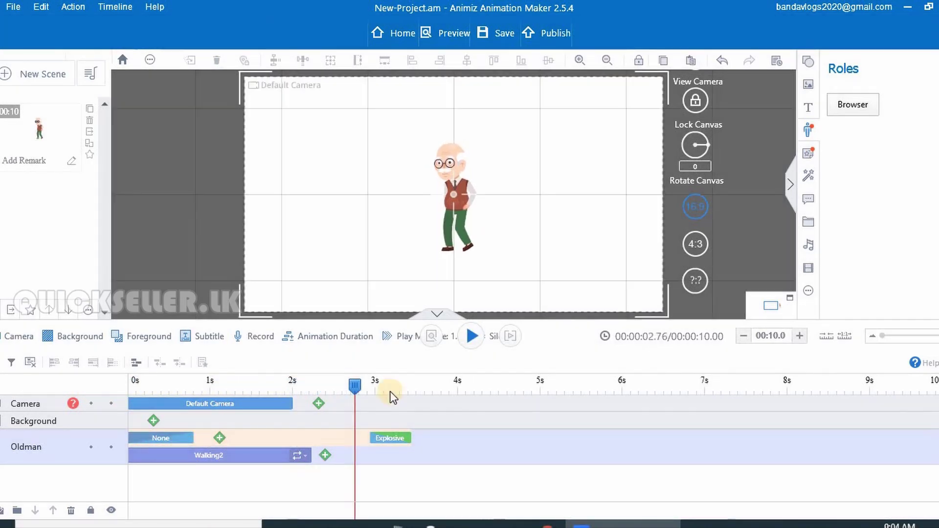
pyautogui.moveTo(360, 388); pyautogui.dragTo(179, 391)
pyautogui.click(234, 406)
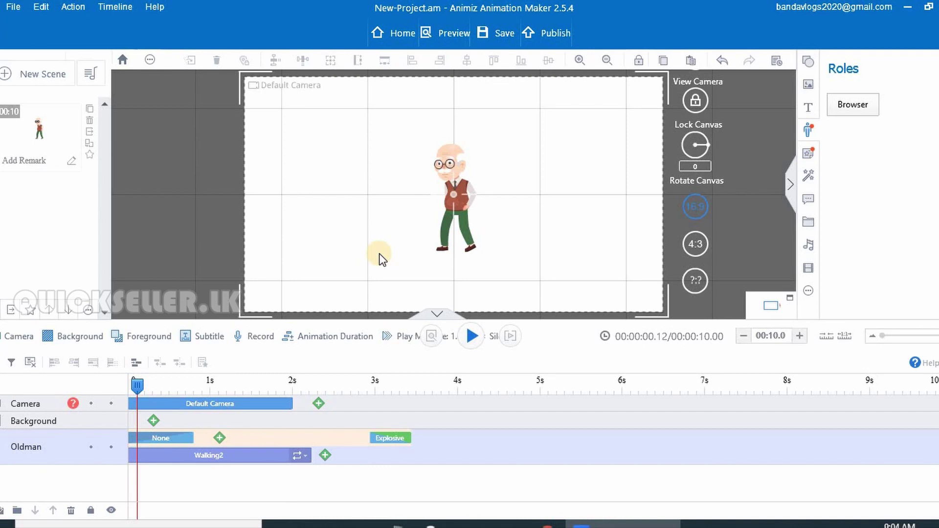
# Add a Move animation with the Constant speed curve preset between the Oldman's entrance and exit effects.
pyautogui.click(219, 438)
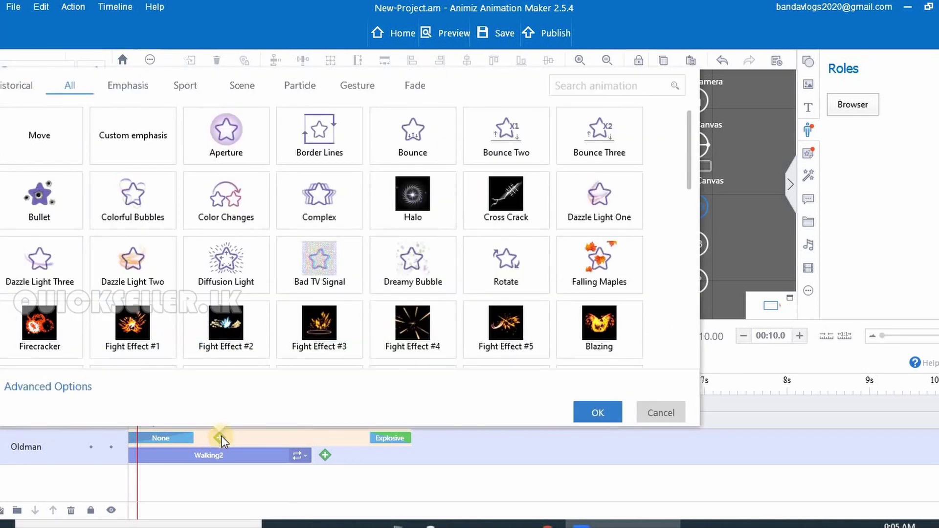
pyautogui.click(104, 153)
pyautogui.click(68, 152)
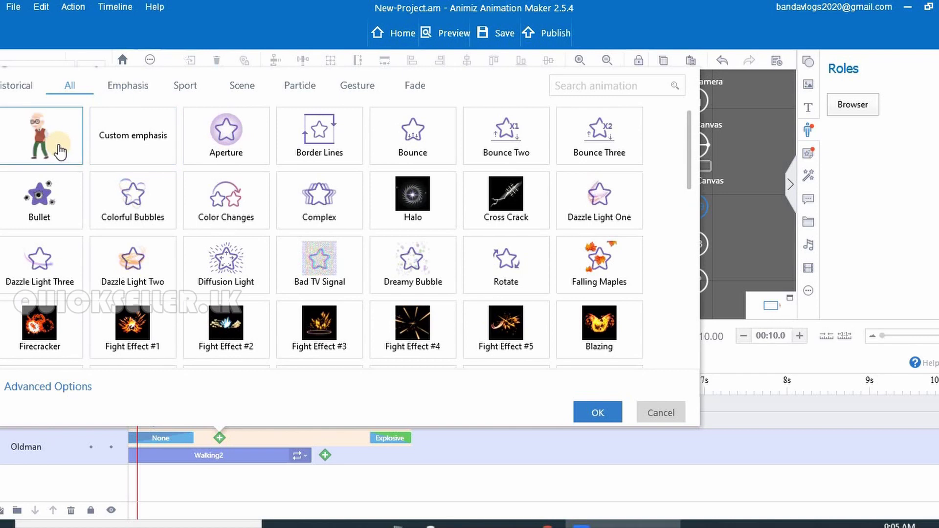
pyautogui.click(56, 141)
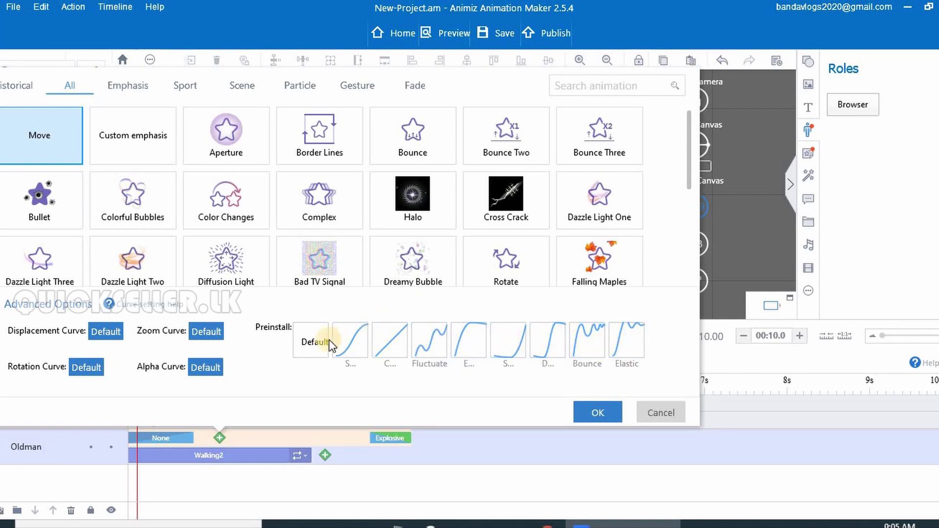
pyautogui.click(354, 344)
pyautogui.click(443, 349)
pyautogui.click(455, 349)
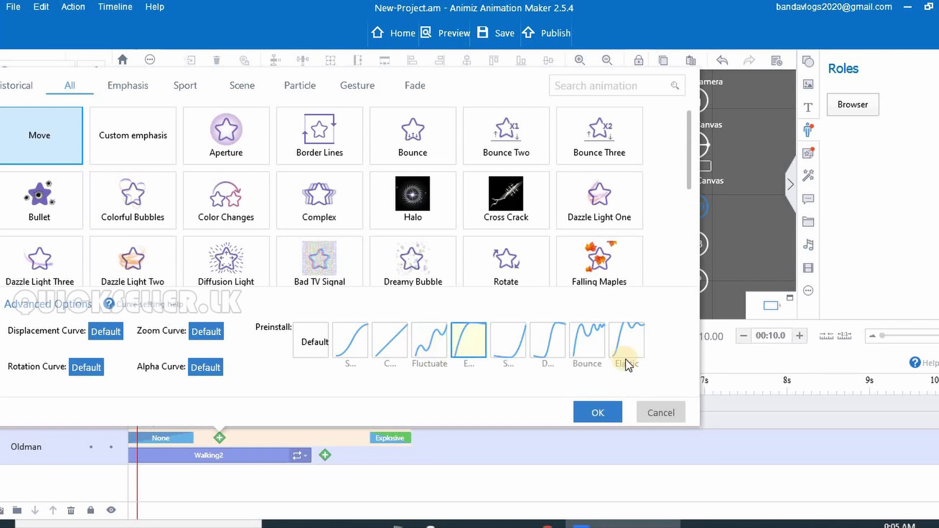
pyautogui.click(377, 339)
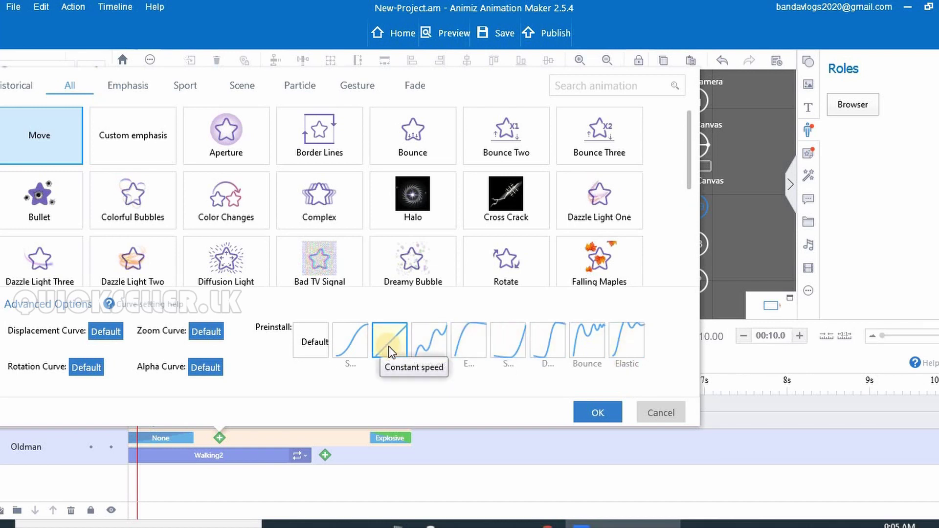
pyautogui.click(389, 346)
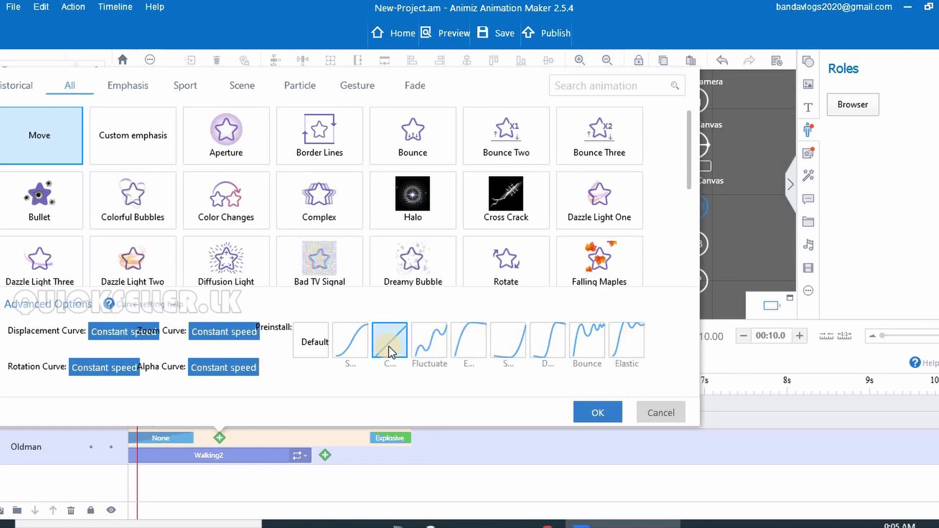
pyautogui.click(609, 414)
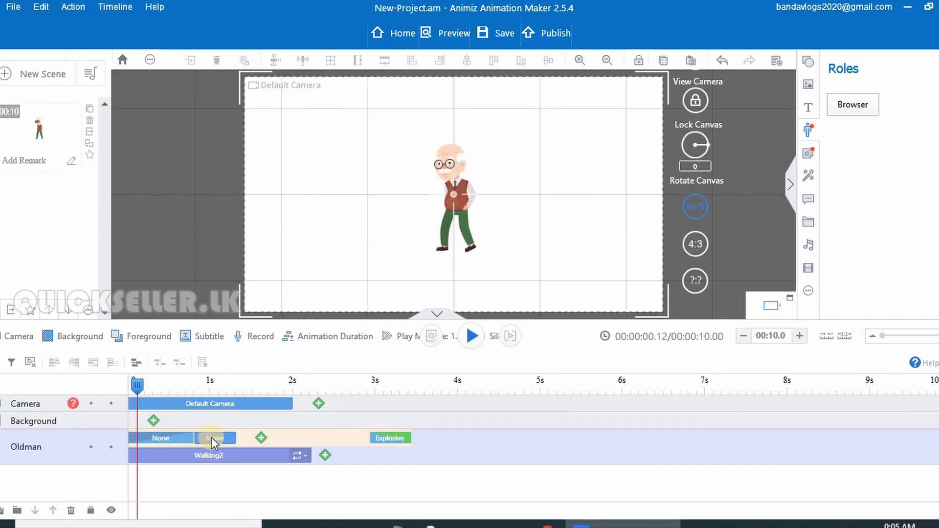
# Set the Oldman's Move path to start beyond the canvas's right edge at about X 1400, Y 199 and end at about X 65, Y 214.
pyautogui.moveTo(217, 437); pyautogui.dragTo(227, 439)
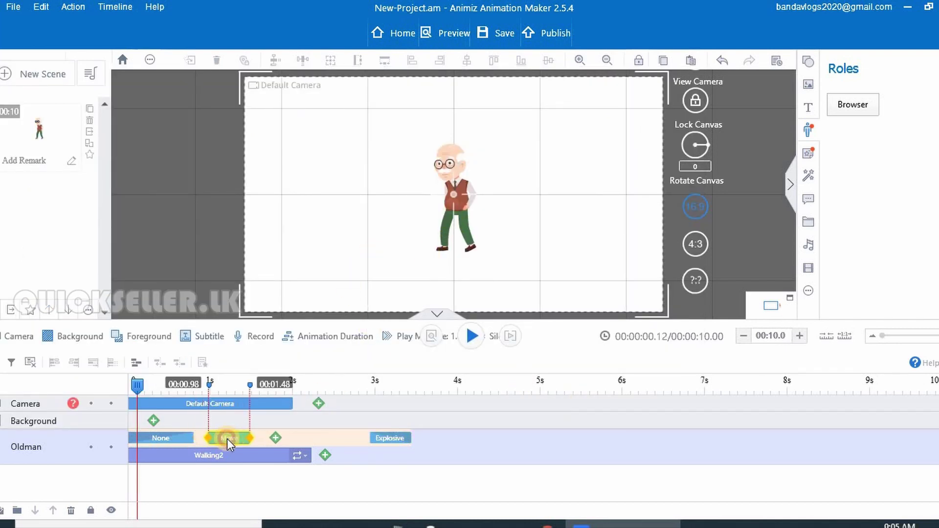
pyautogui.click(451, 192)
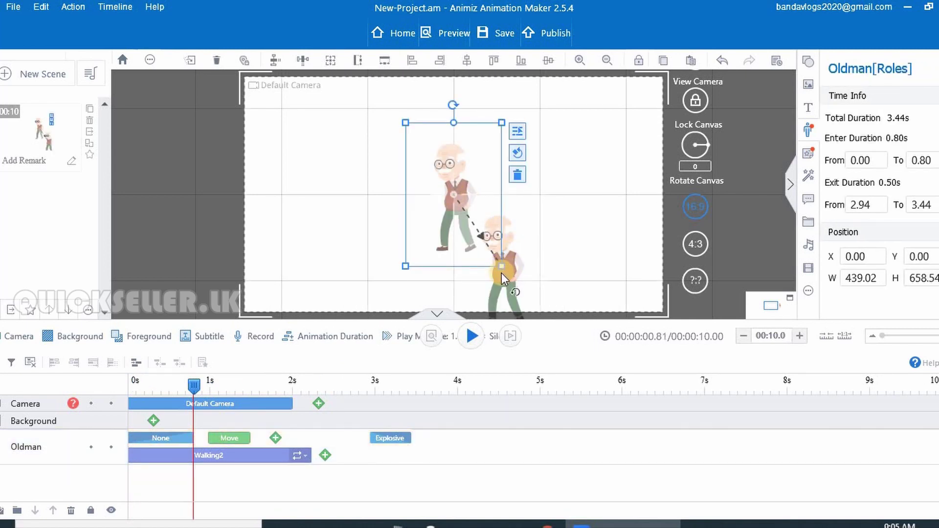
pyautogui.moveTo(482, 254); pyautogui.dragTo(494, 259)
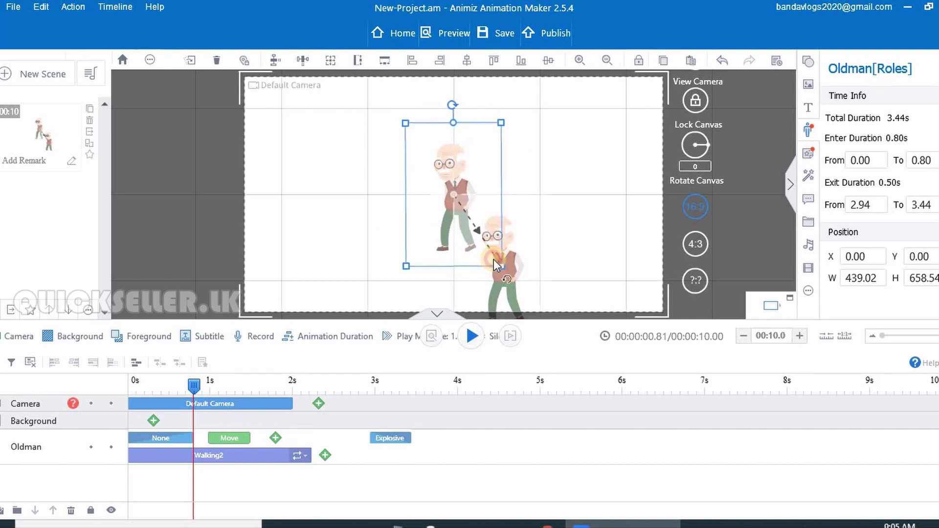
pyautogui.moveTo(502, 186); pyautogui.dragTo(764, 230)
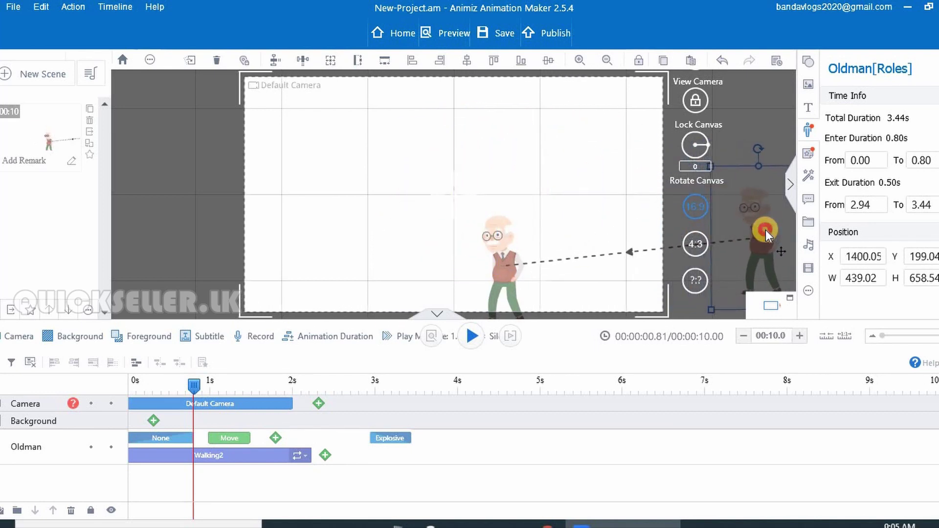
pyautogui.click(505, 265)
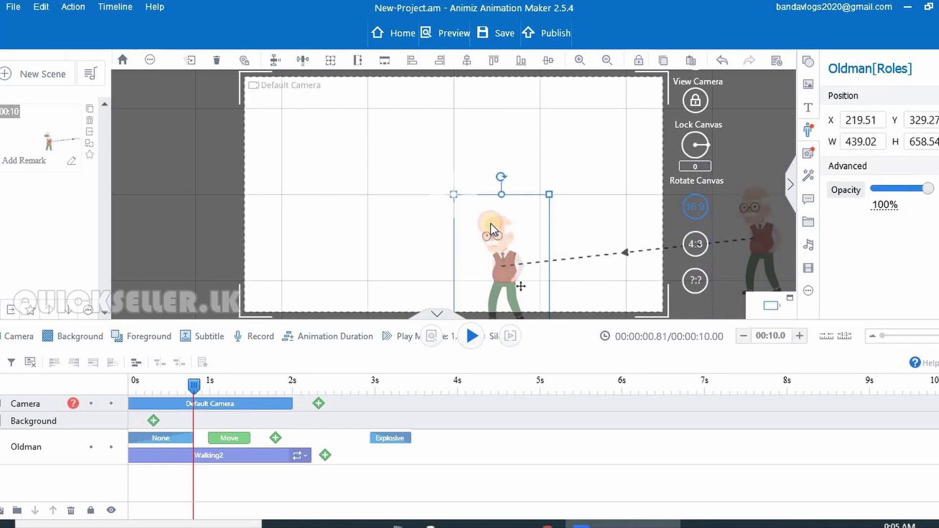
pyautogui.moveTo(491, 224); pyautogui.dragTo(474, 241)
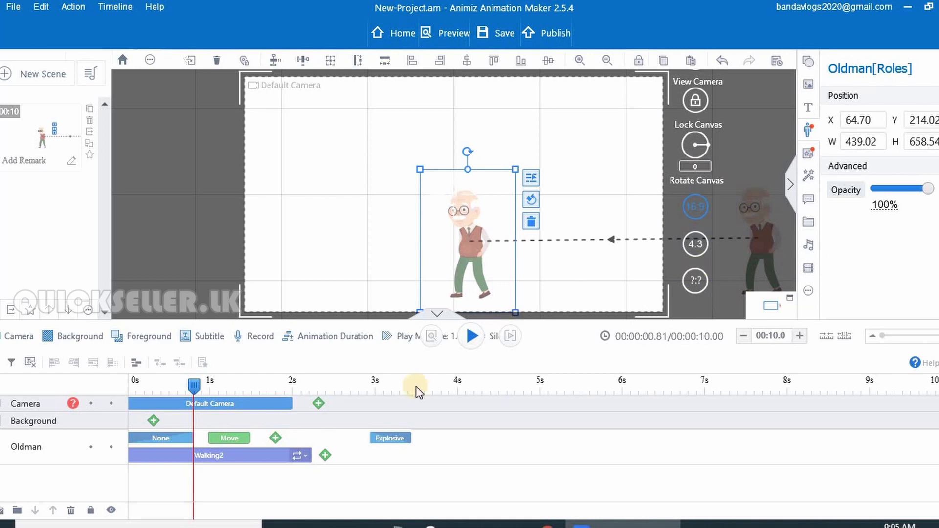
# Stretch the Oldman's Move animation from about 0.8 s to 2.4 s and Walking2 to about 2.5 s, and play the scene from the start.
pyautogui.moveTo(223, 439); pyautogui.dragTo(334, 456)
pyautogui.click(308, 458)
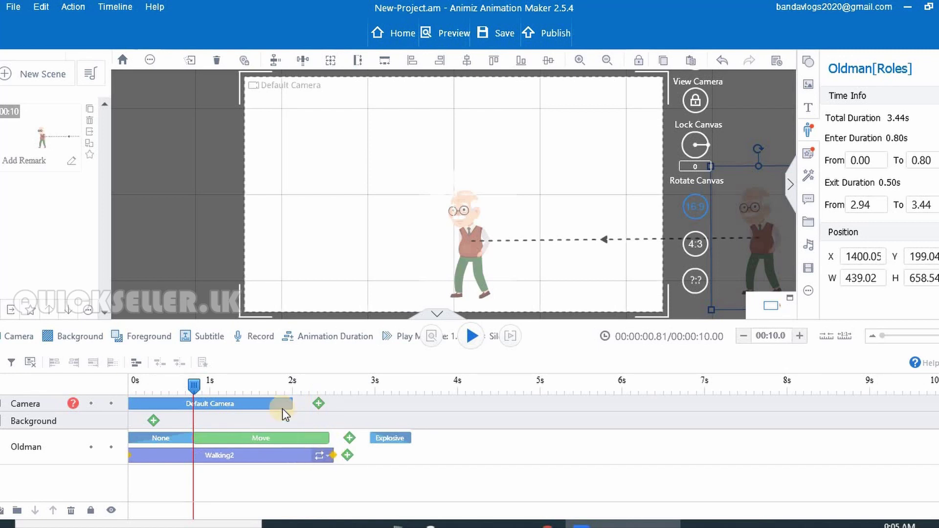
pyautogui.click(96, 387)
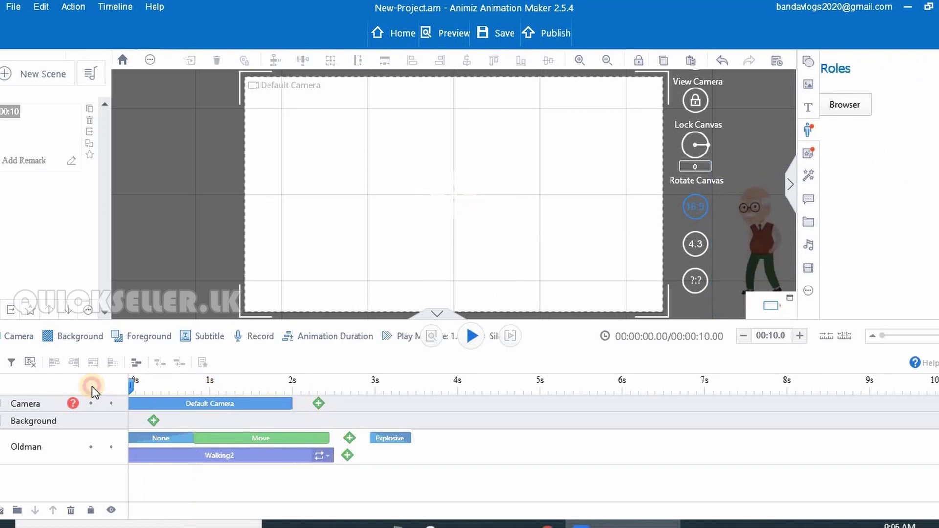
pyautogui.press('space')
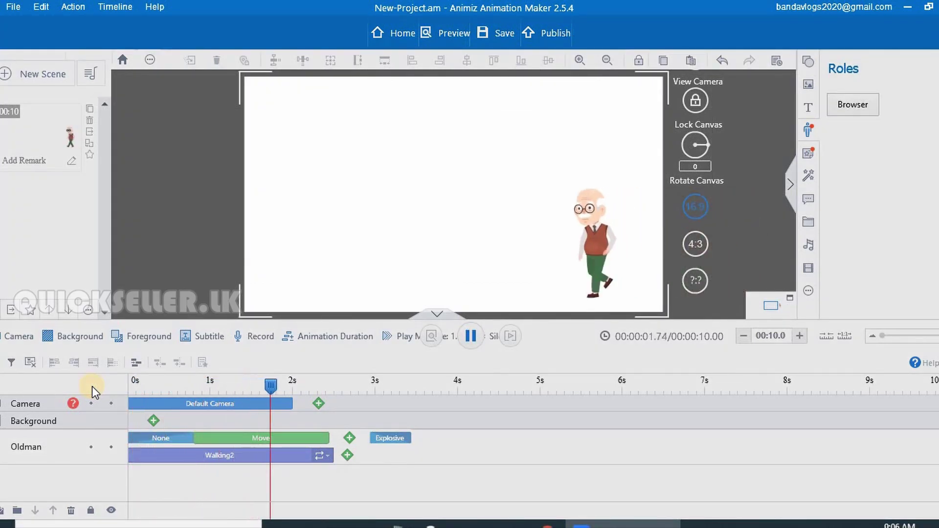
pyautogui.press('space')
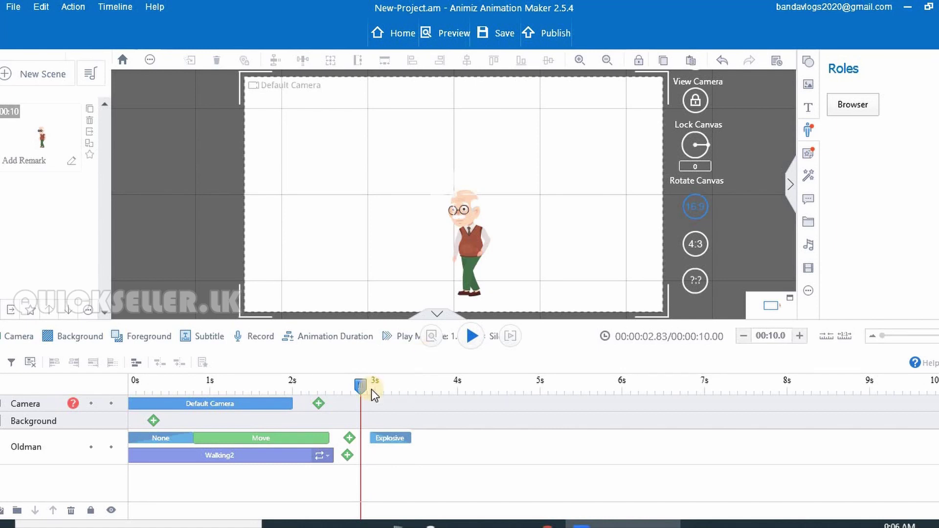
# Replay the Oldman's walk from the start and examine the Explosive exit at about 3 s.
pyautogui.moveTo(362, 389); pyautogui.dragTo(92, 389)
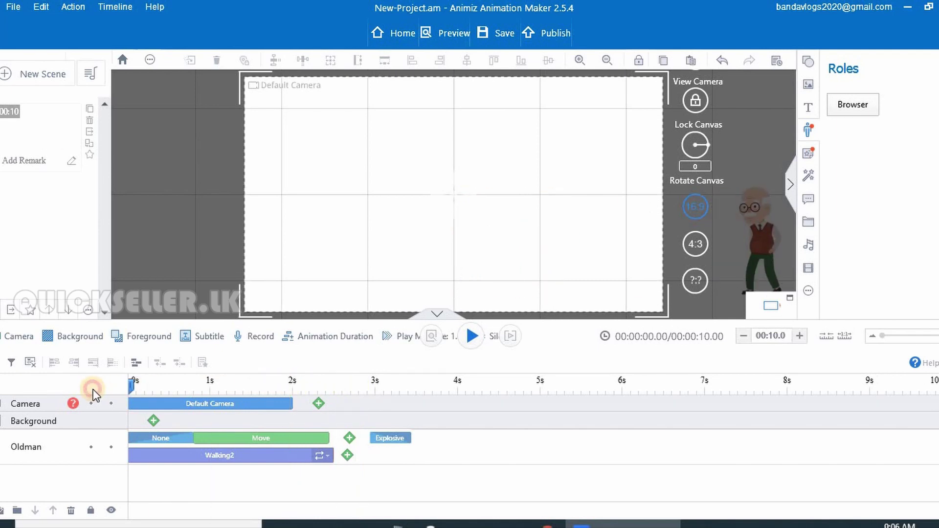
pyautogui.press('space')
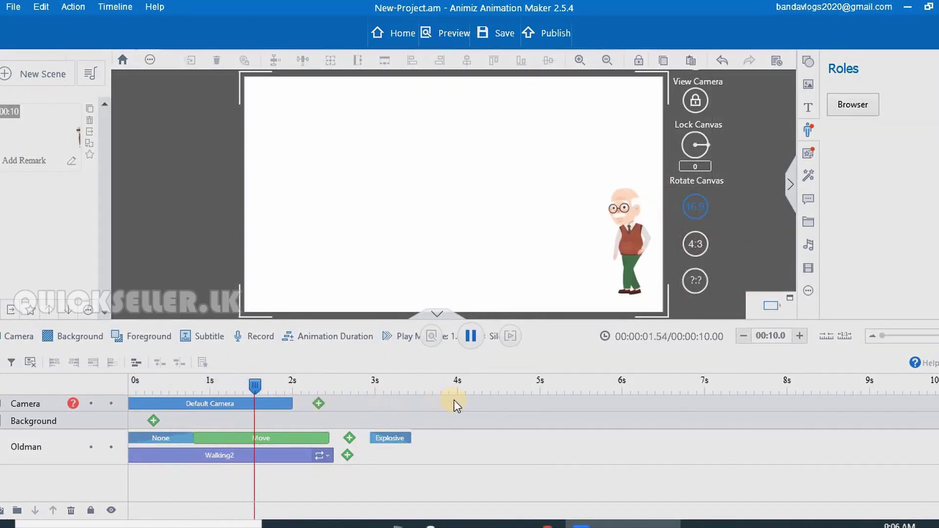
pyautogui.press('space')
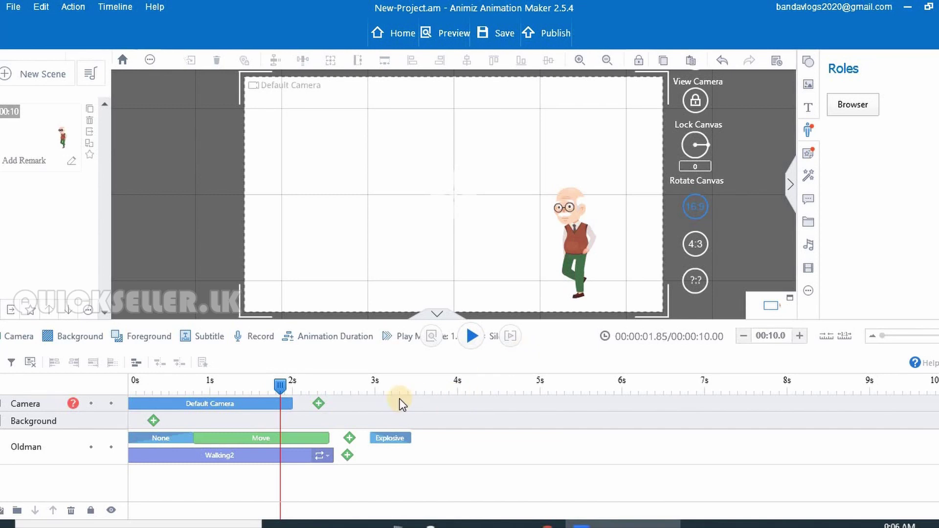
pyautogui.press('space')
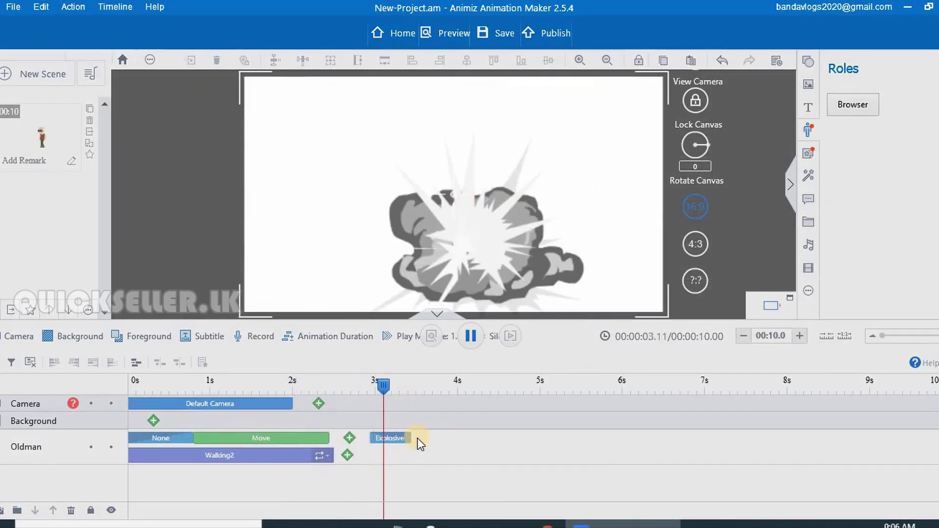
pyautogui.click(446, 391)
pyautogui.moveTo(431, 385); pyautogui.dragTo(356, 387)
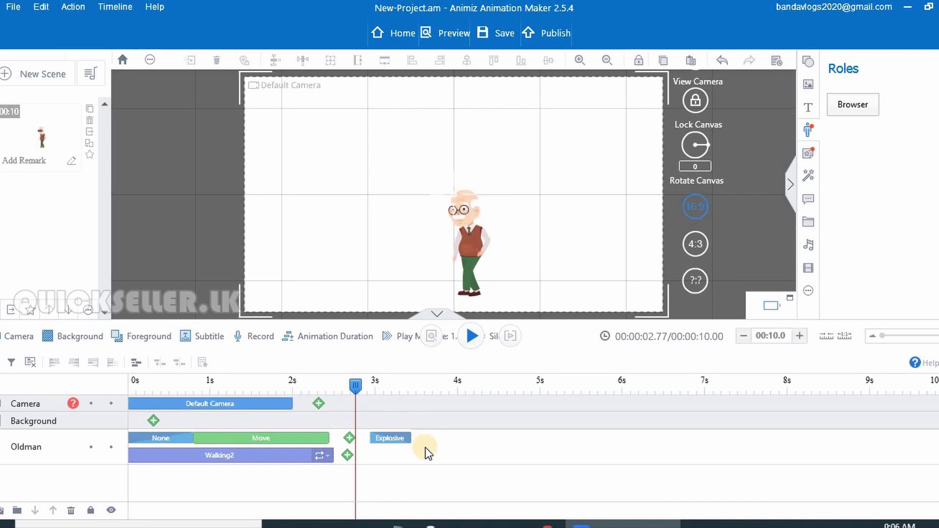
# Replace the Oldman's Explosive Smoke exit with the contract effect listed between Contract To Left and Contract To Top, and play the scene from the start.
pyautogui.click(386, 439)
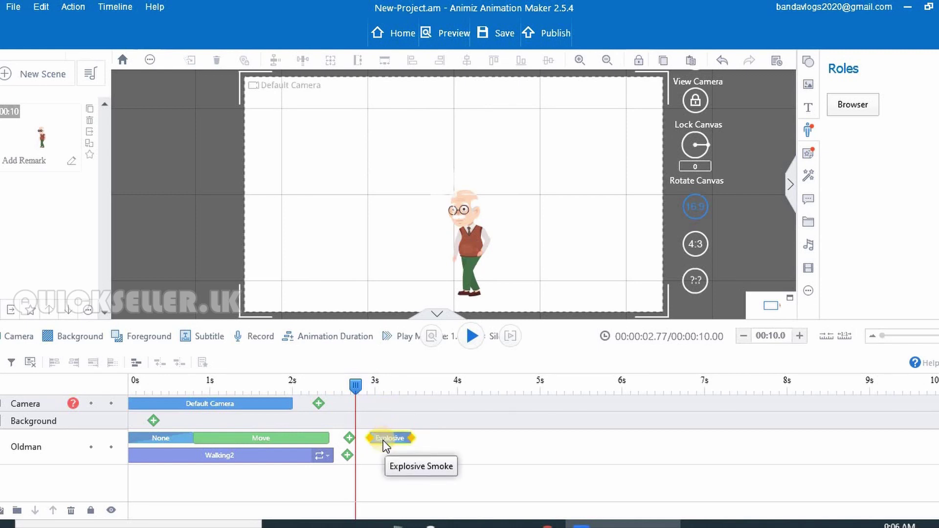
pyautogui.doubleClick(383, 440)
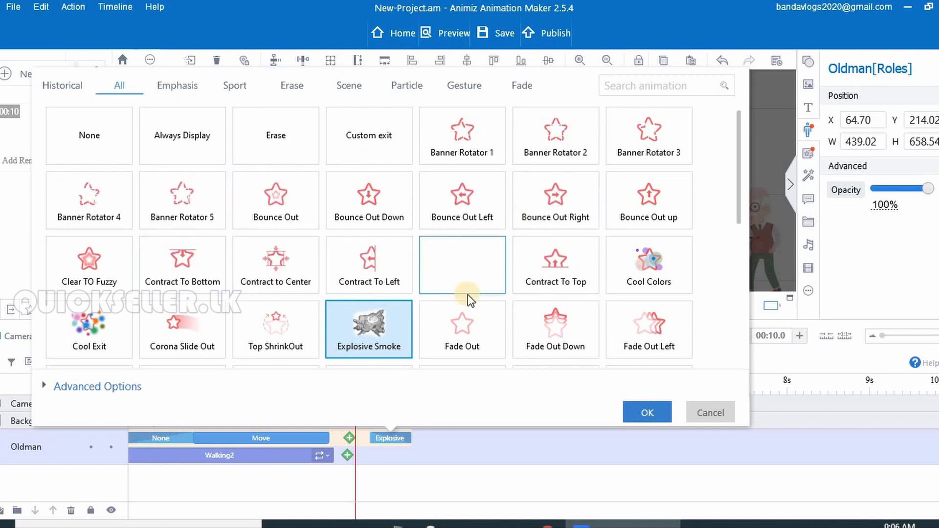
pyautogui.doubleClick(449, 261)
pyautogui.moveTo(352, 381); pyautogui.dragTo(84, 372)
pyautogui.press('space')
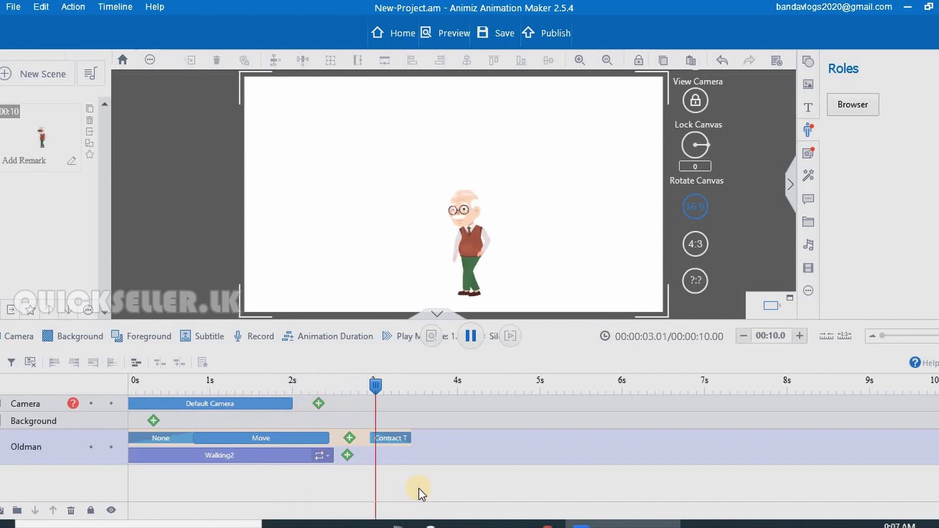
pyautogui.press('space')
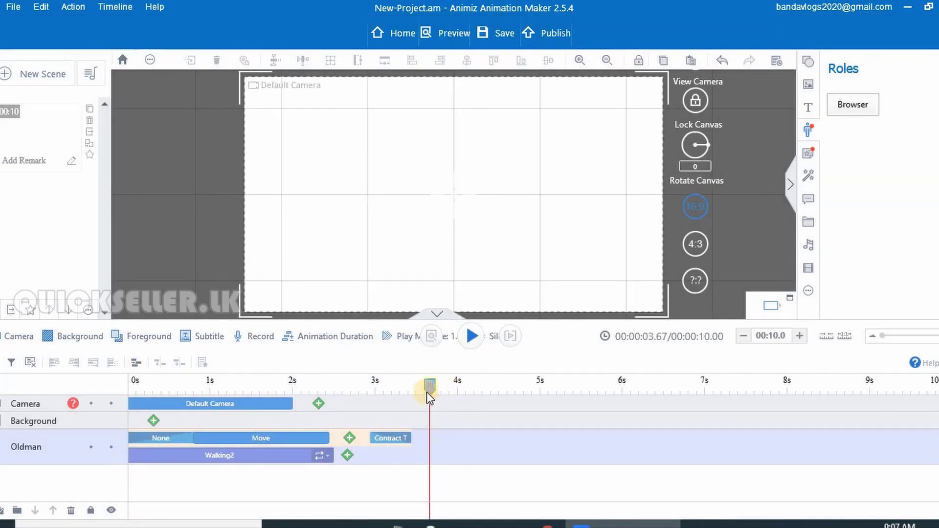
# Preview the Oldman's Talk actions and add the Long Talk action directly after Walking2.
pyautogui.moveTo(429, 391); pyautogui.dragTo(87, 348)
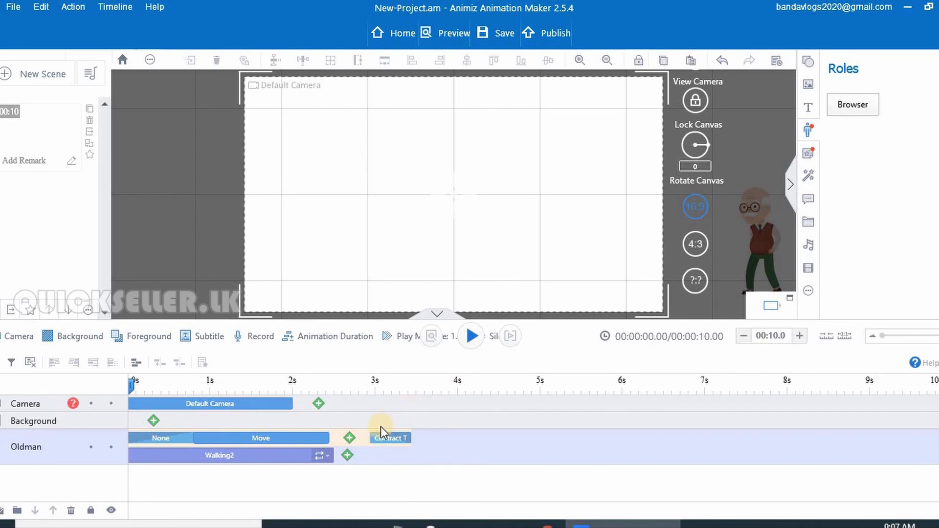
pyautogui.click(383, 439)
pyautogui.click(269, 457)
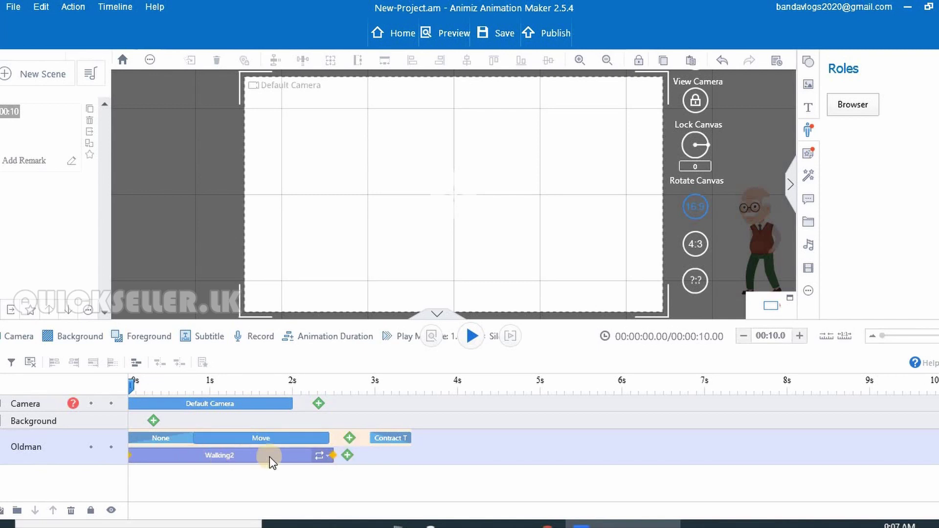
pyautogui.click(347, 456)
pyautogui.click(348, 456)
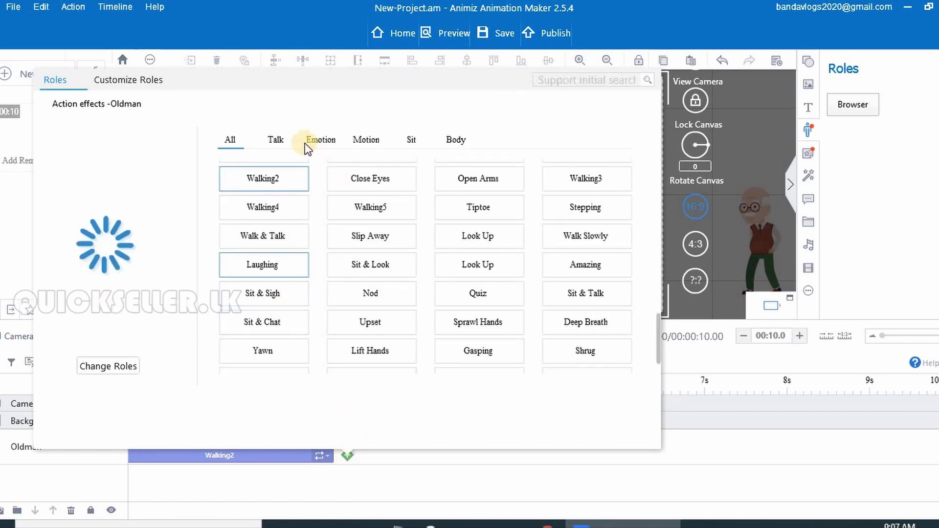
pyautogui.click(277, 139)
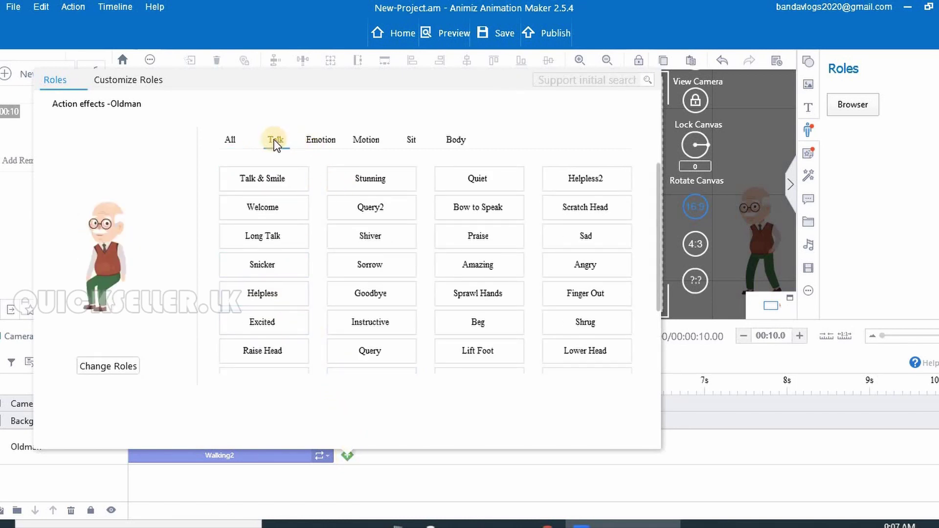
pyautogui.click(289, 178)
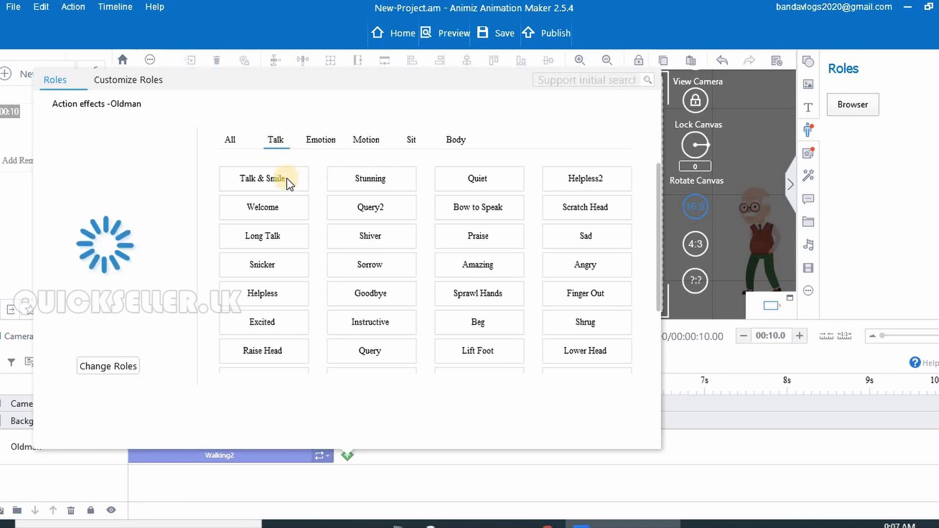
pyautogui.click(301, 260)
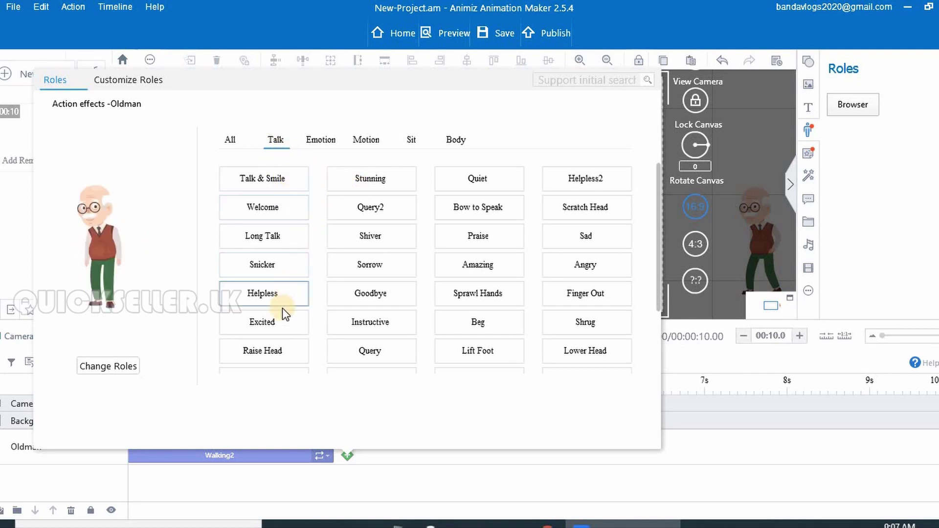
pyautogui.click(269, 233)
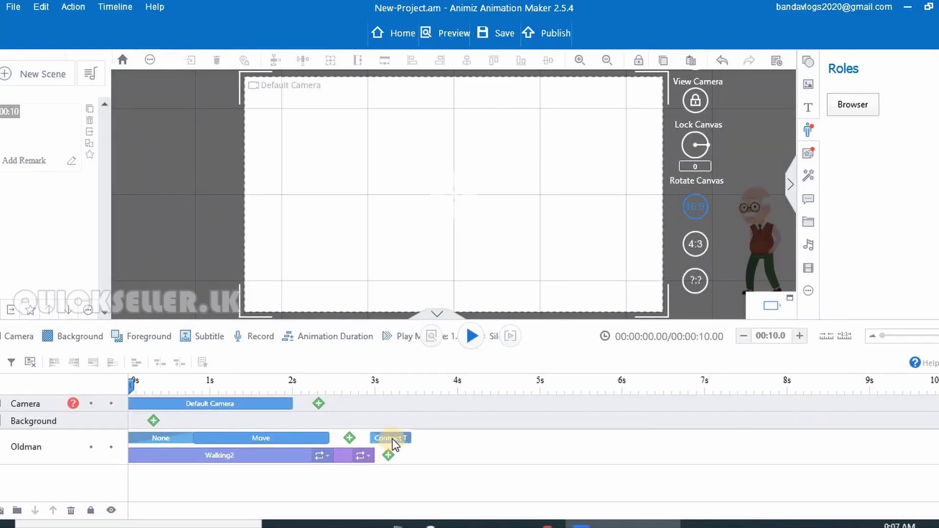
# Start the Oldman's exit effect at about 6.2 s, extend Long Talk to about 5.1 s, and play back the animation.
pyautogui.moveTo(392, 438); pyautogui.dragTo(655, 459)
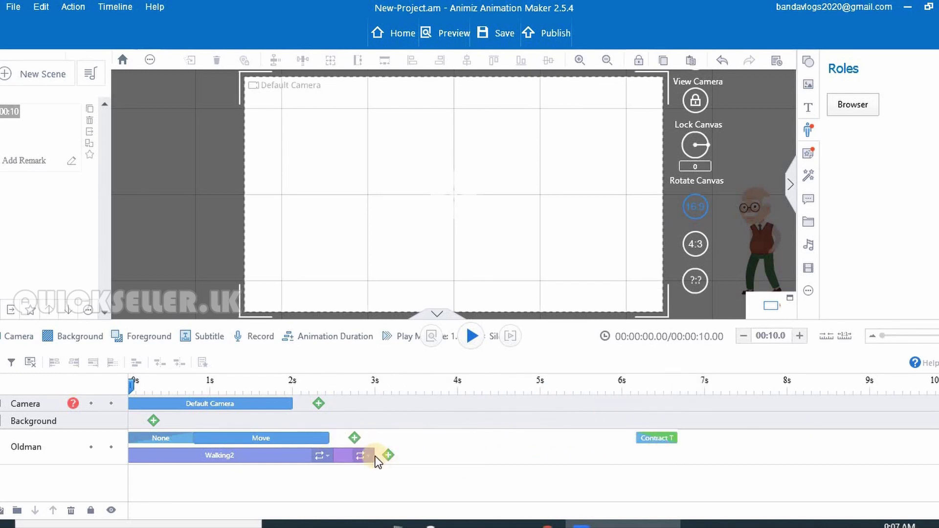
pyautogui.moveTo(376, 457); pyautogui.dragTo(544, 465)
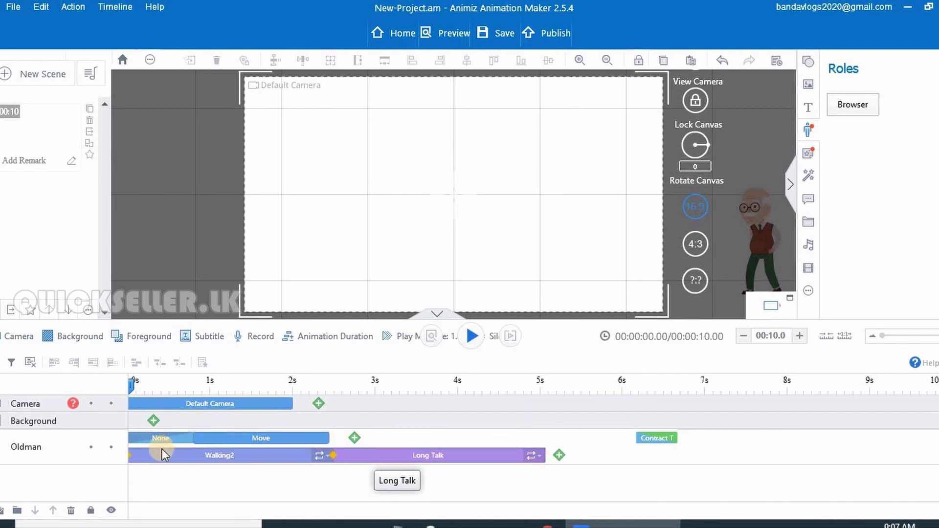
pyautogui.press('space')
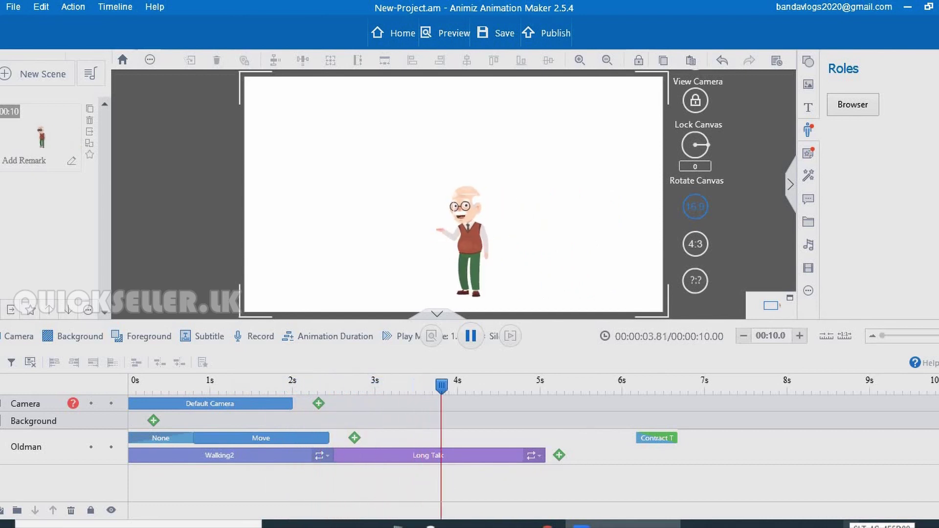
pyautogui.press('space')
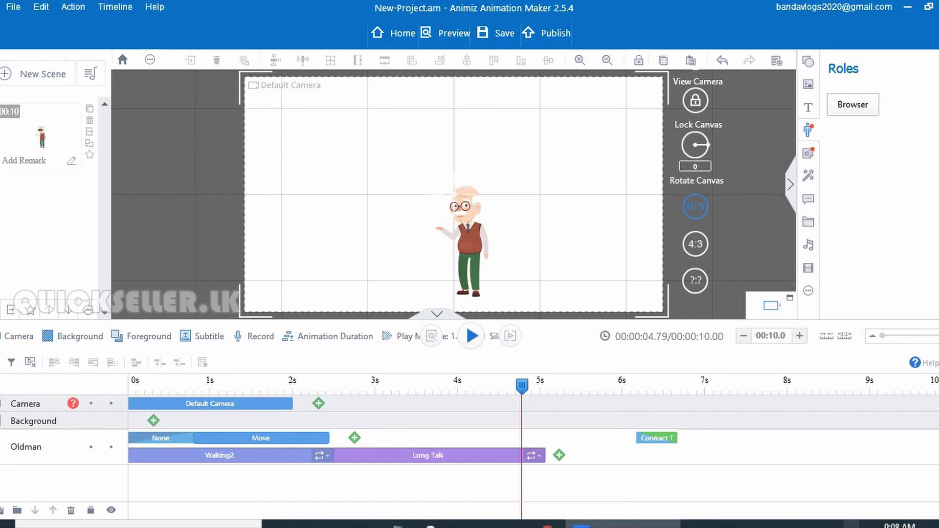
pyautogui.press('space')
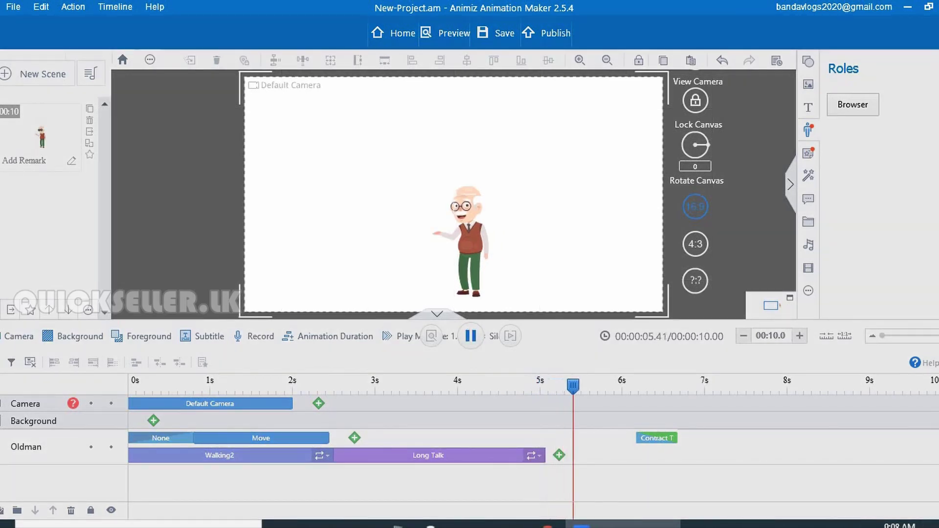
pyautogui.press('space')
pyautogui.moveTo(576, 385); pyautogui.dragTo(159, 400)
pyautogui.press('space')
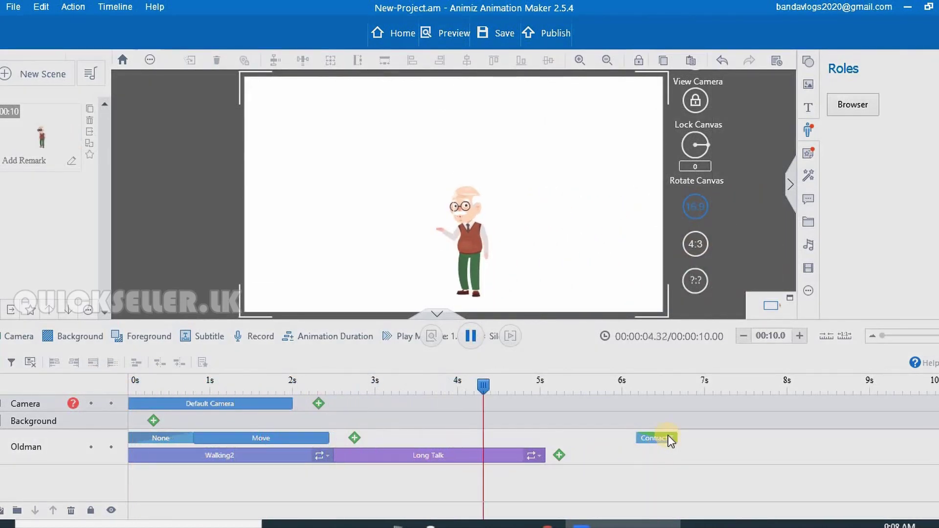
pyautogui.press('space')
# Start the Oldman's exit effect at about 8.7 s and add the Sad action directly after Long Talk.
pyautogui.moveTo(653, 442); pyautogui.dragTo(861, 429)
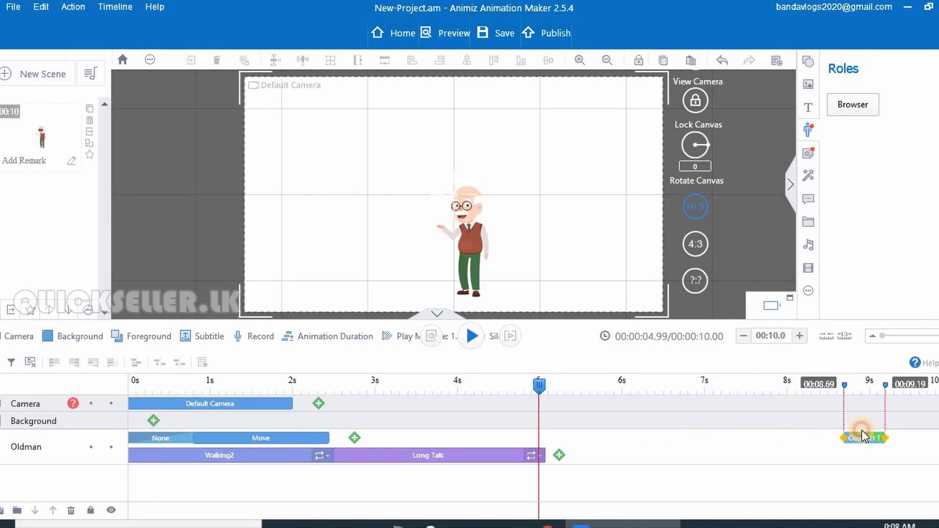
pyautogui.click(560, 455)
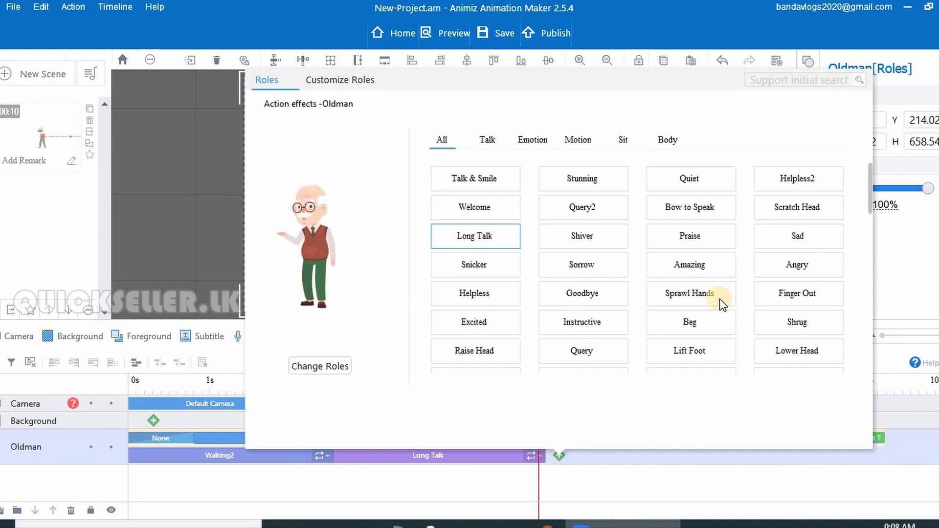
pyautogui.click(801, 237)
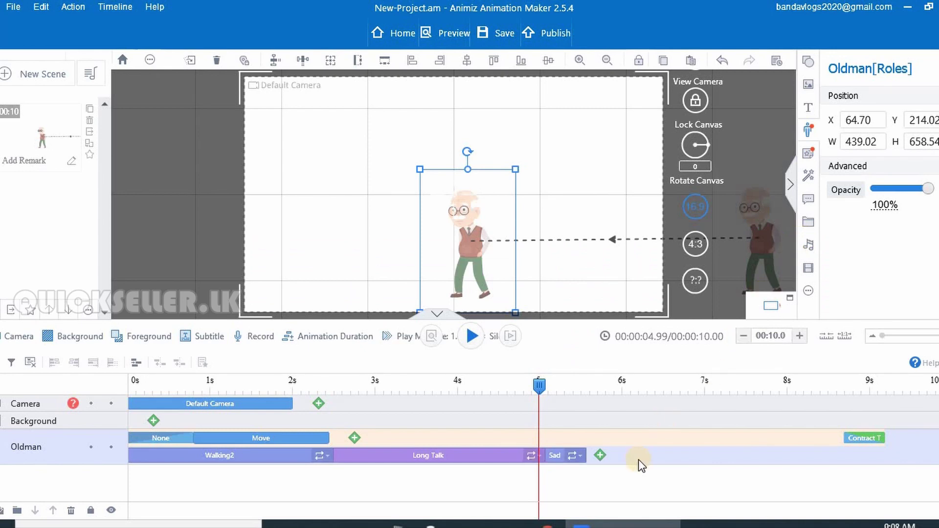
# Extend the Oldman's Sad action so it ends at about 7.7 s.
pyautogui.click(655, 456)
pyautogui.moveTo(655, 456); pyautogui.dragTo(570, 455)
pyautogui.click(583, 454)
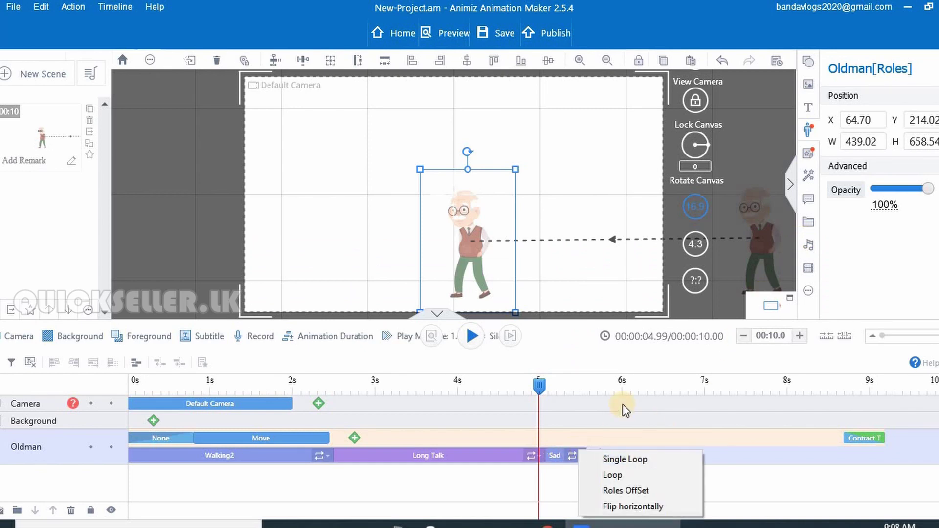
pyautogui.click(623, 425)
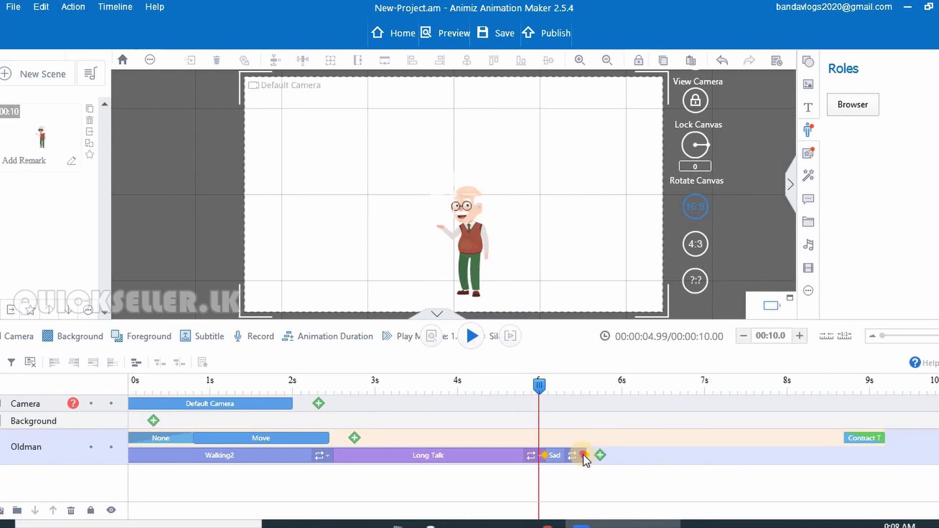
pyautogui.moveTo(583, 454); pyautogui.dragTo(757, 467)
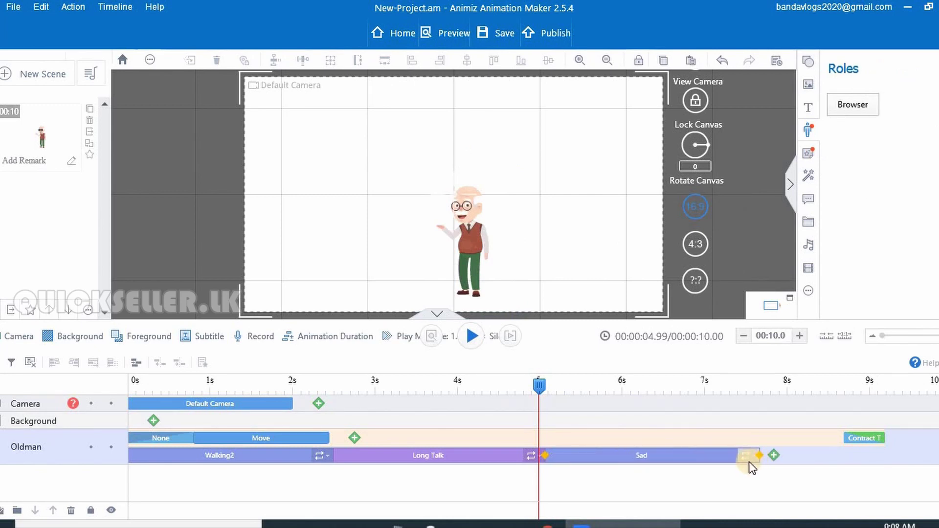
# Play back the Oldman's Sad action from about 5 s.
pyautogui.press('space')
pyautogui.press('space')
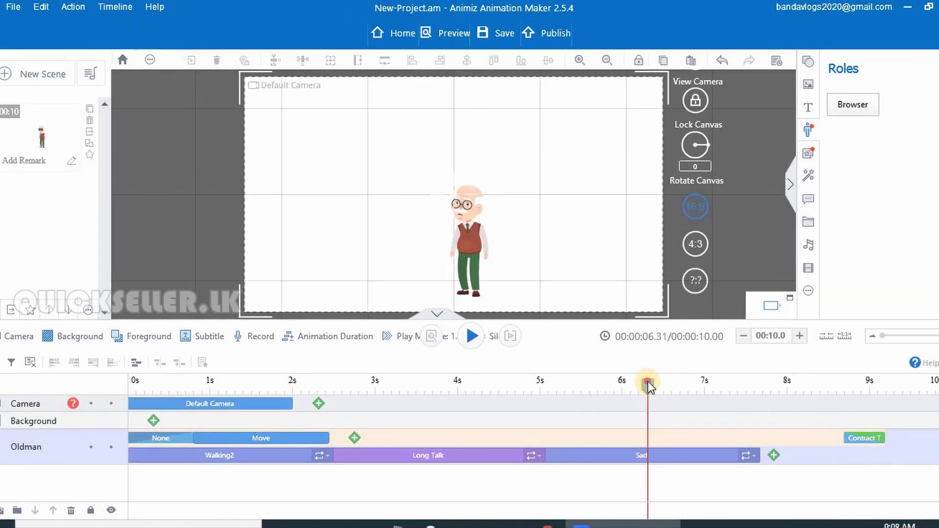
pyautogui.moveTo(647, 384); pyautogui.dragTo(543, 388)
pyautogui.press('space')
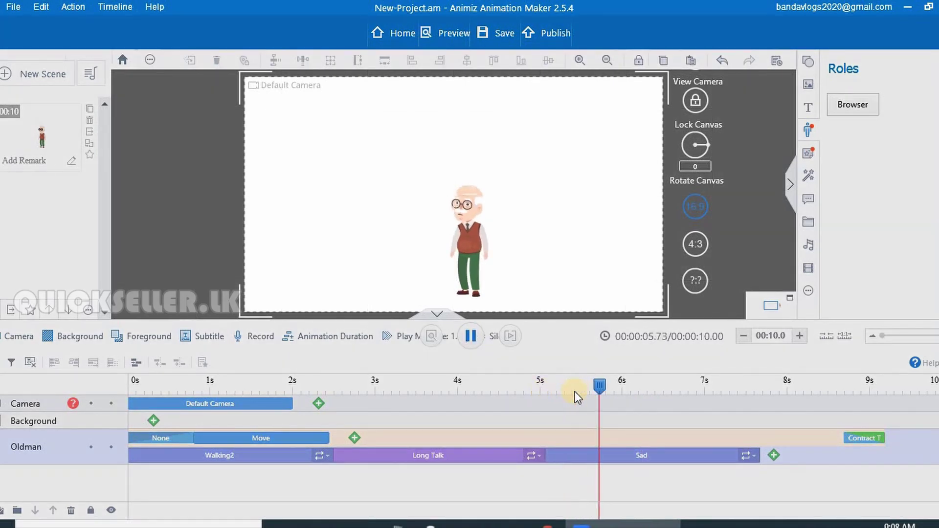
pyautogui.press('space')
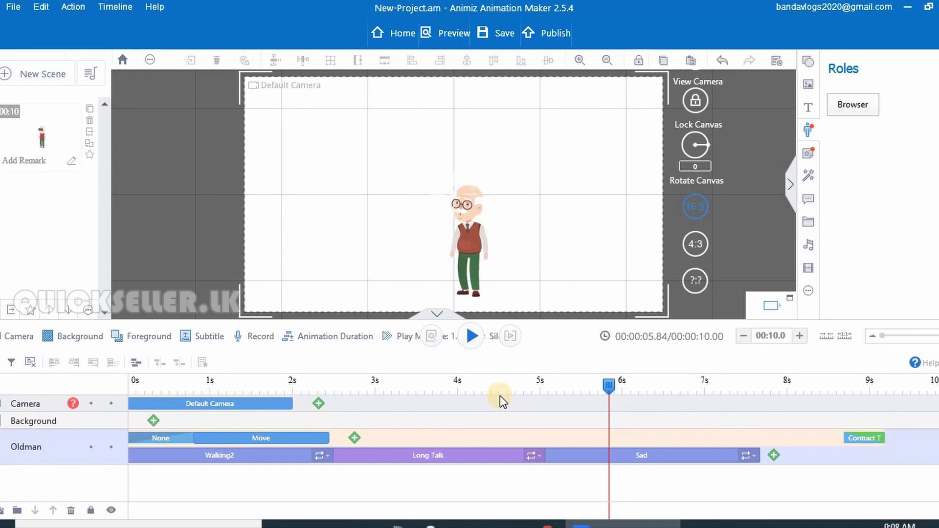
# Add a default-specification camera after the Default Camera and place it from about 5.09 to 5.70 s.
pyautogui.click(318, 406)
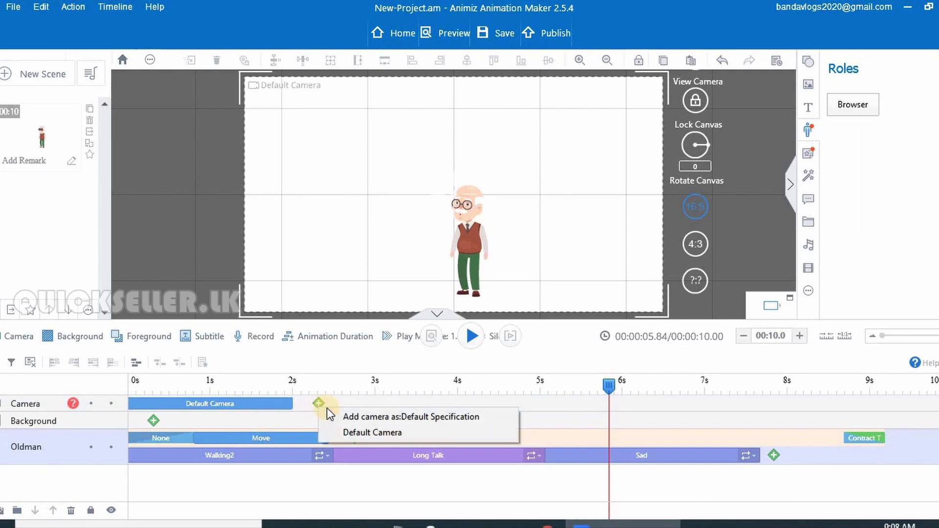
pyautogui.click(375, 418)
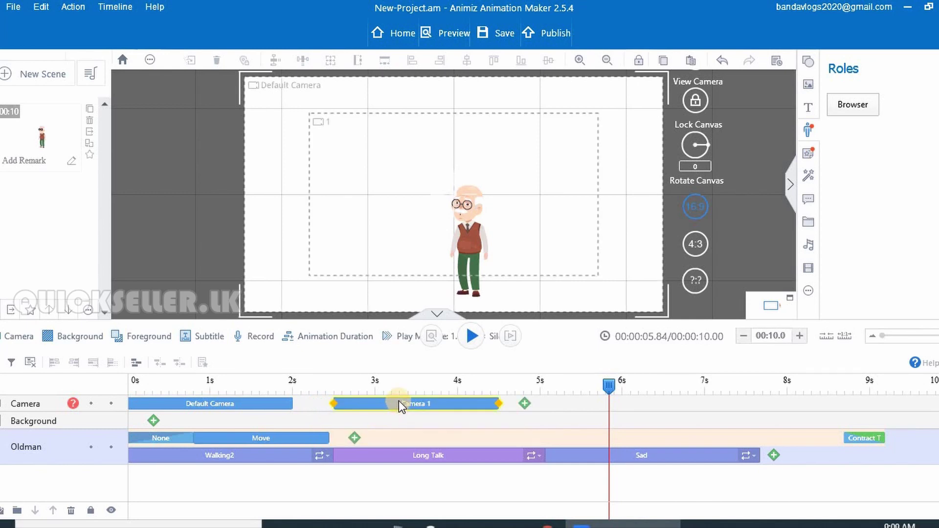
pyautogui.click(421, 405)
pyautogui.moveTo(420, 404); pyautogui.dragTo(617, 408)
pyautogui.moveTo(708, 404); pyautogui.dragTo(597, 404)
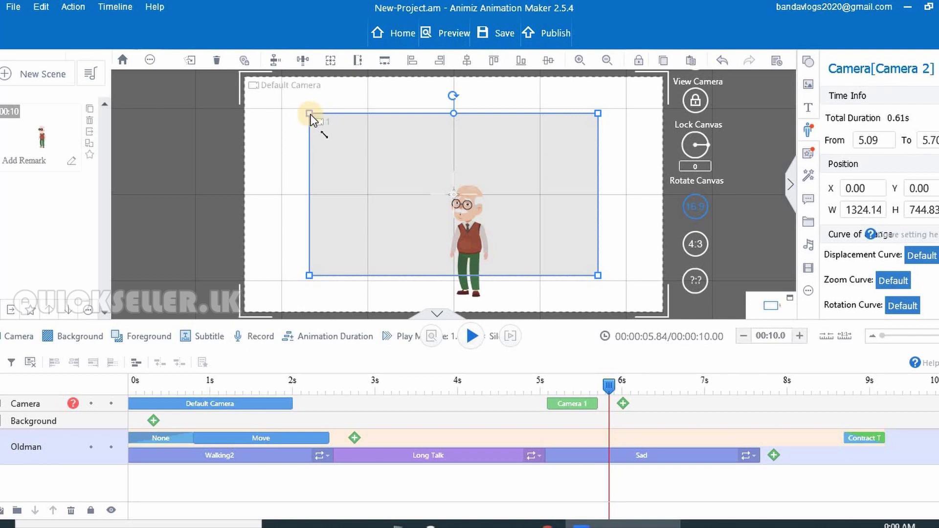
# Shrink the Camera 1 frame to about 428 × 241 and place it over the Oldman's head at about X 56, Y 49.
pyautogui.moveTo(312, 117); pyautogui.dragTo(406, 213)
pyautogui.moveTo(430, 180); pyautogui.dragTo(419, 152)
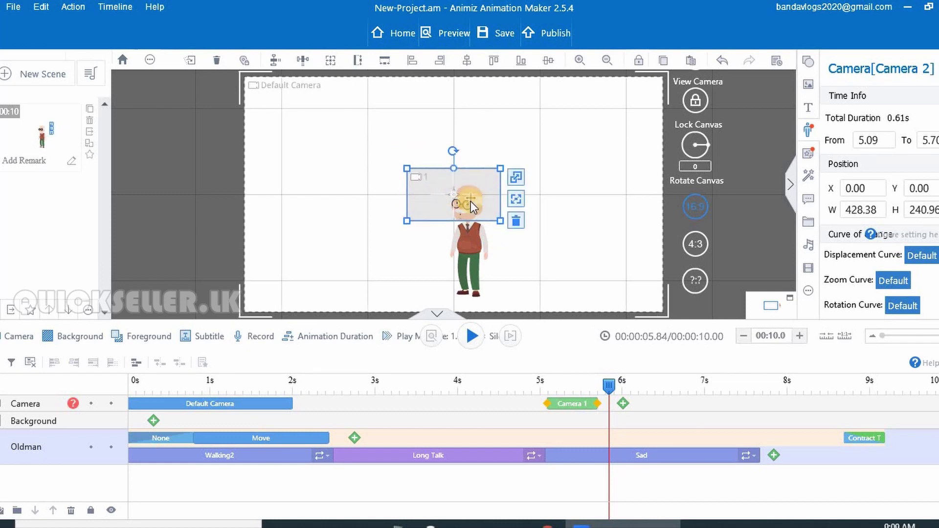
pyautogui.moveTo(474, 204); pyautogui.dragTo(483, 212)
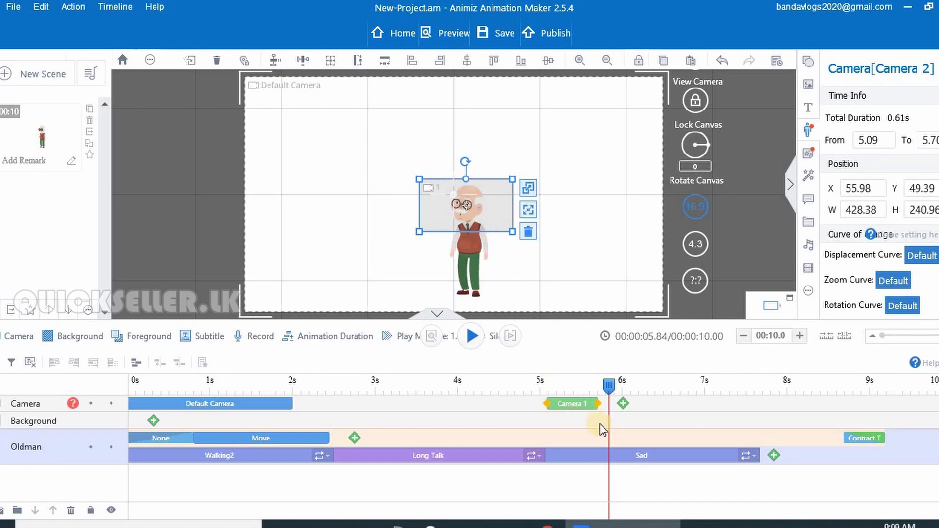
# Play the scene from near the start through the camera zoom on the Oldman's face.
pyautogui.moveTo(608, 386); pyautogui.dragTo(164, 374)
pyautogui.press('space')
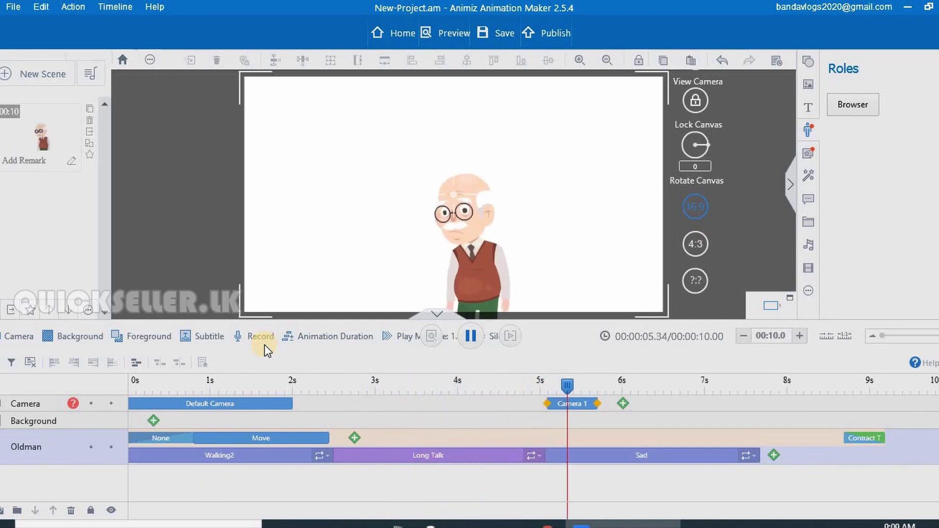
pyautogui.press('space')
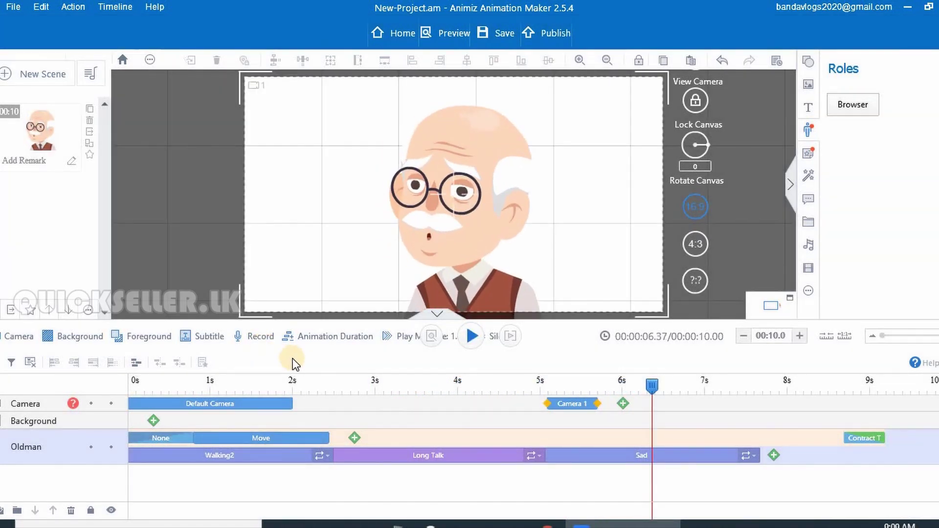
# Add a Default Camera shot after Camera 1, spanning about 6.0 to 6.7 s, and play back the camera moves.
pyautogui.click(624, 404)
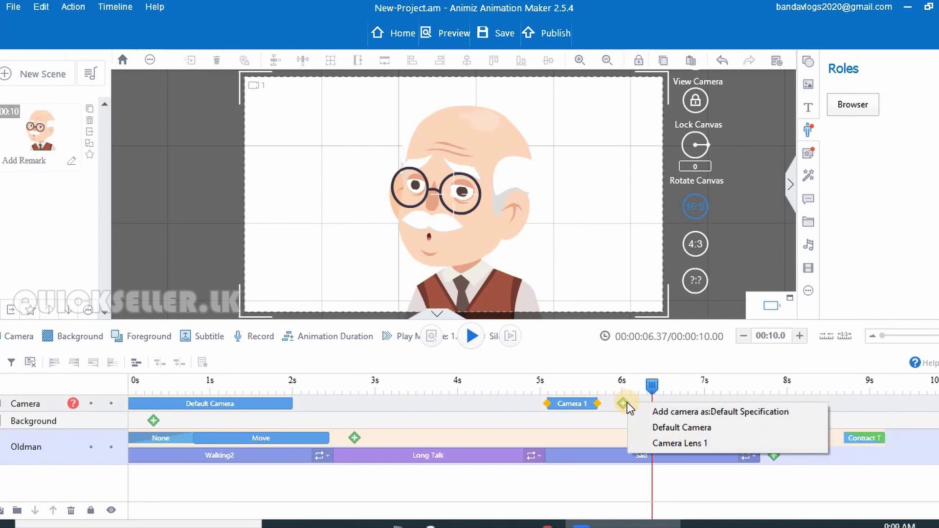
pyautogui.click(645, 427)
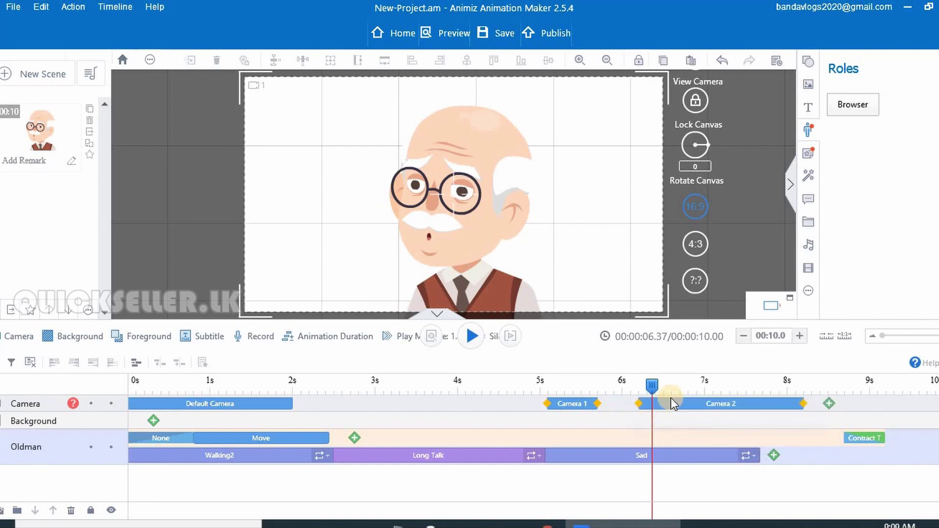
pyautogui.moveTo(682, 400); pyautogui.dragTo(649, 403)
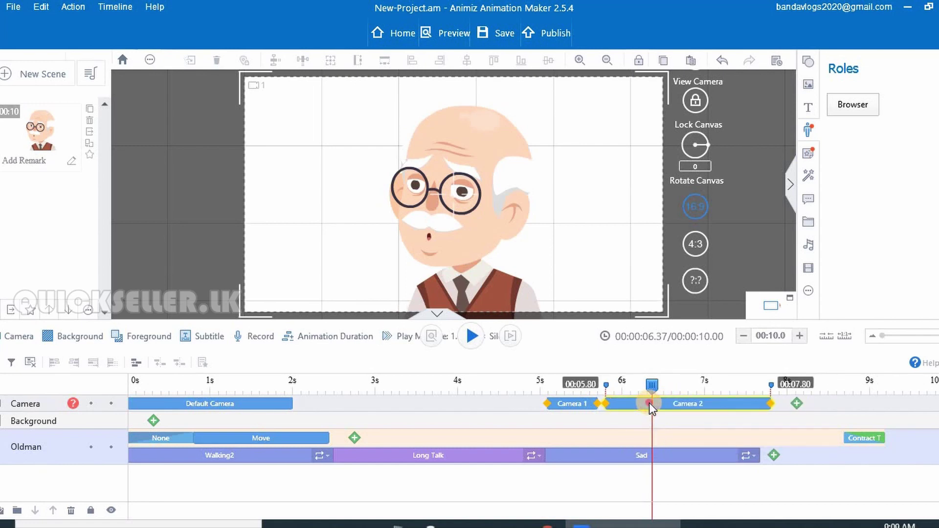
pyautogui.click(651, 403)
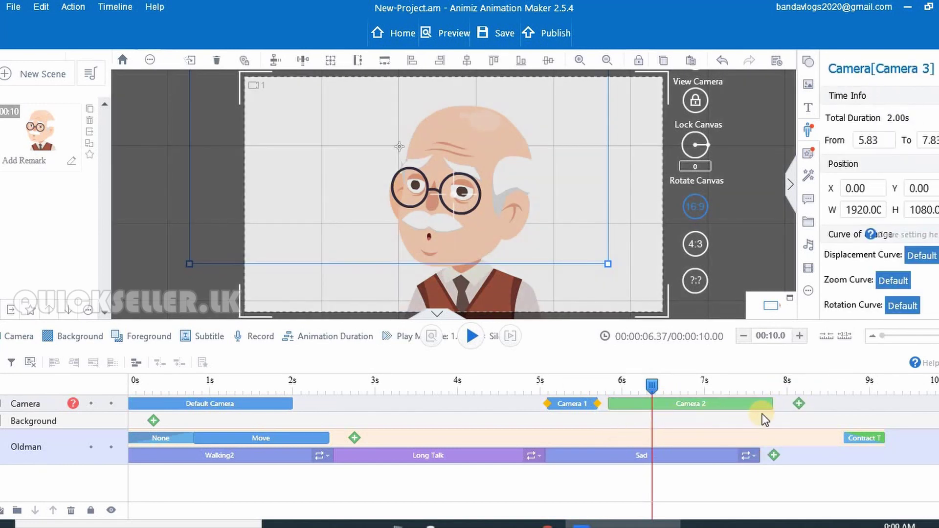
pyautogui.moveTo(771, 405); pyautogui.dragTo(533, 389)
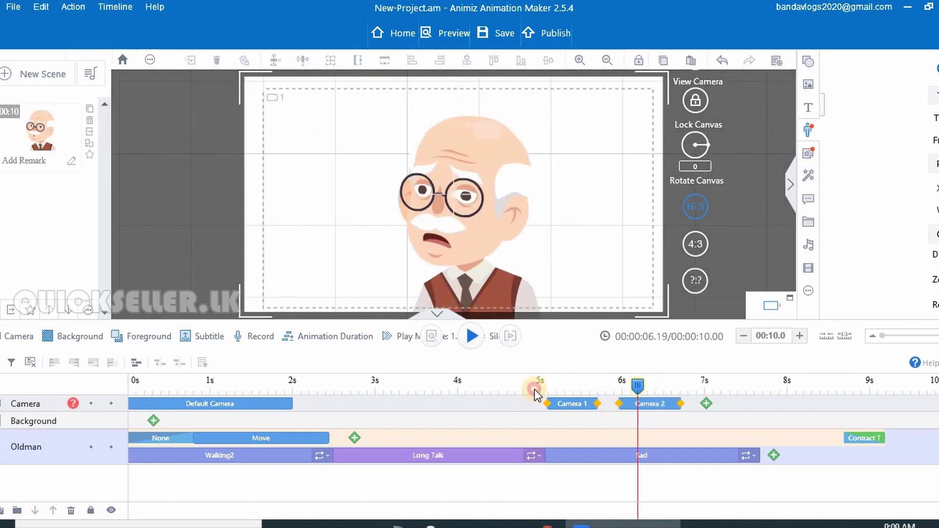
pyautogui.press('space')
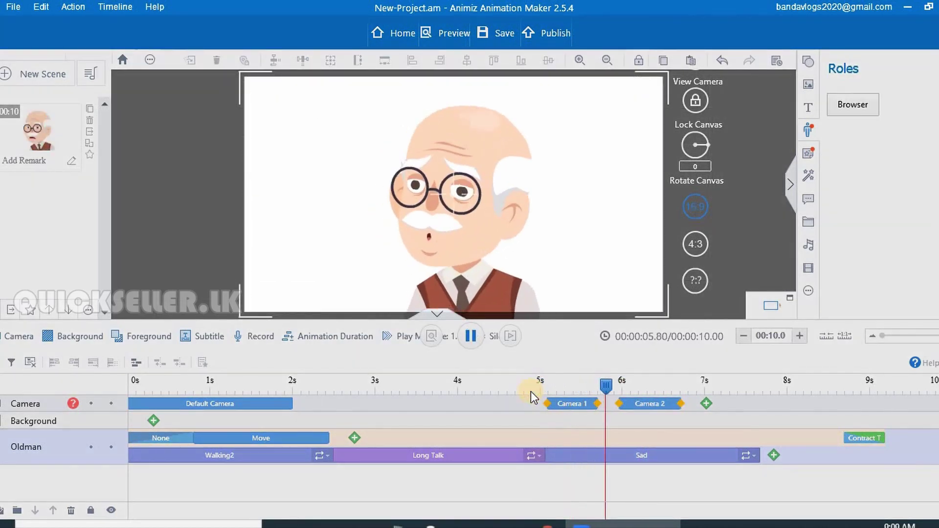
pyautogui.press('space')
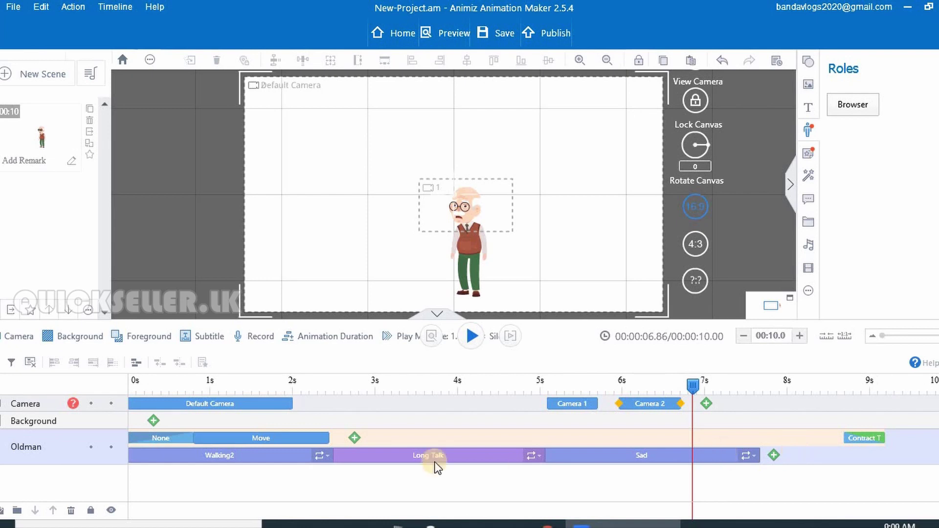
# Hide the Background track in the timeline and show it again.
pyautogui.click(129, 400)
pyautogui.click(62, 342)
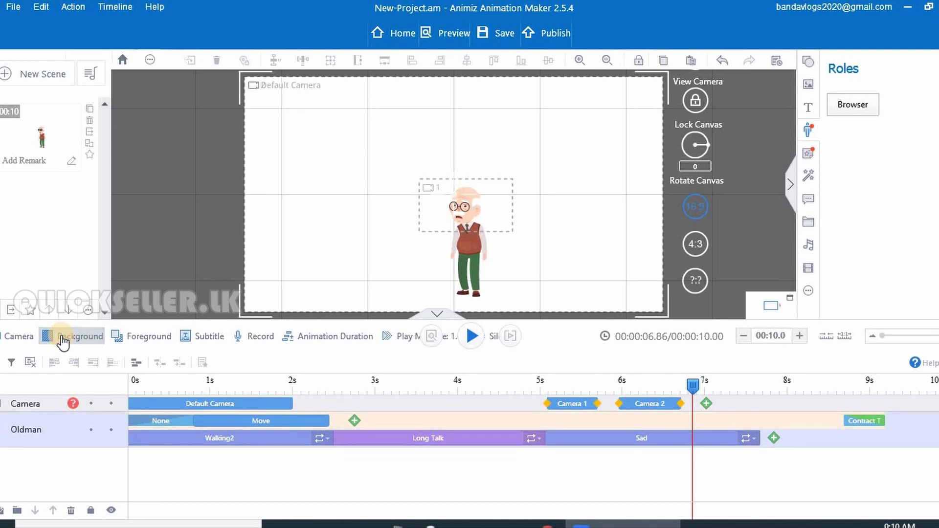
pyautogui.click(62, 342)
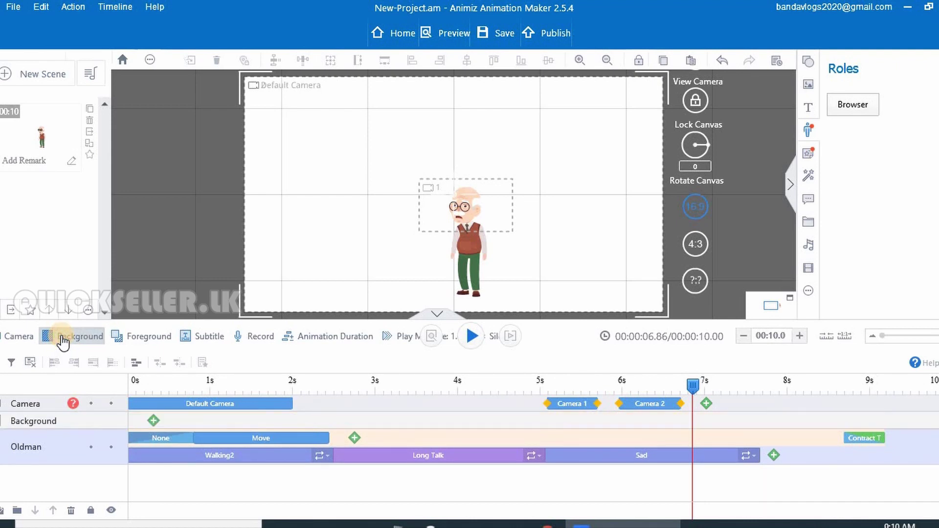
# Add the preset background image of planets above rocky peaks at the start of the scene, optimizing the image.
pyautogui.click(153, 421)
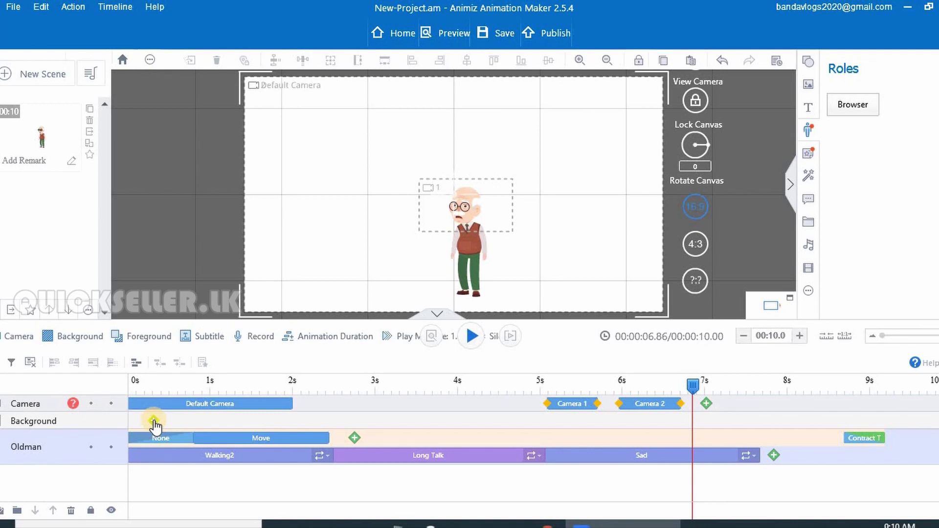
pyautogui.click(238, 223)
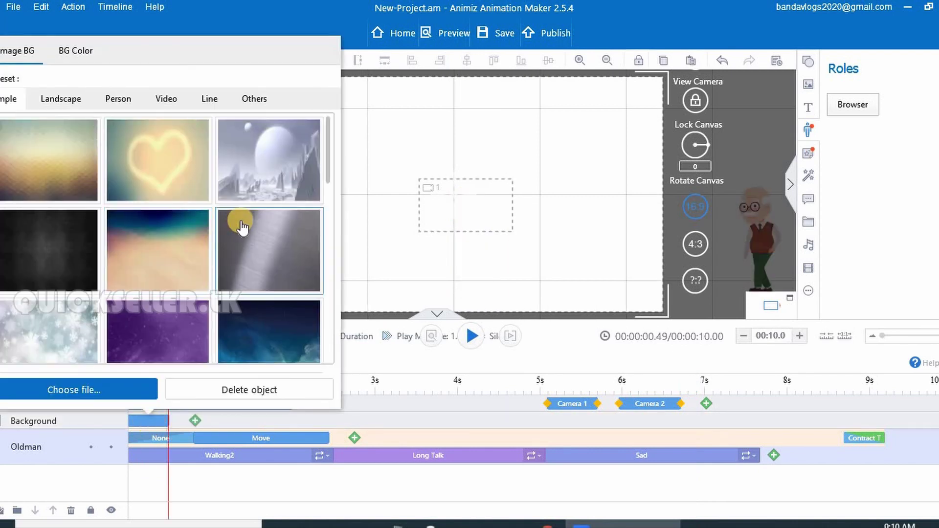
pyautogui.click(244, 183)
pyautogui.click(258, 171)
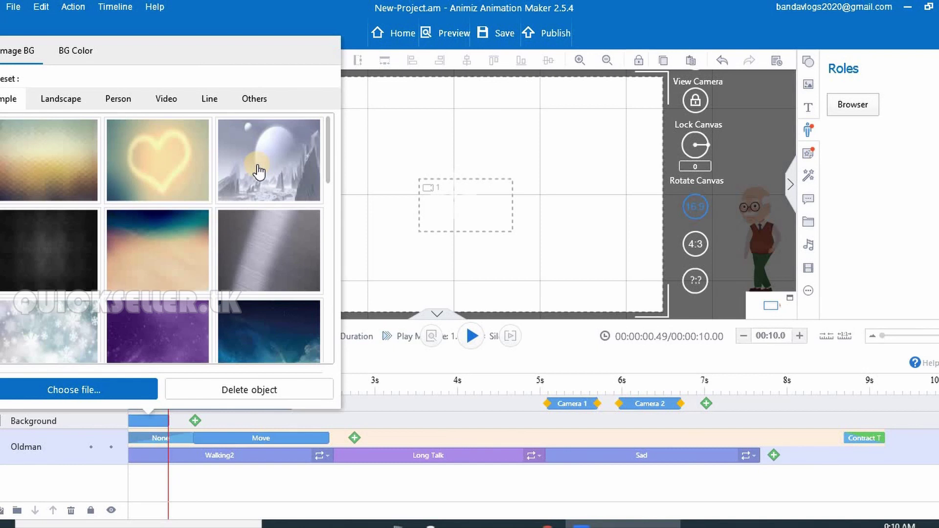
pyautogui.click(258, 169)
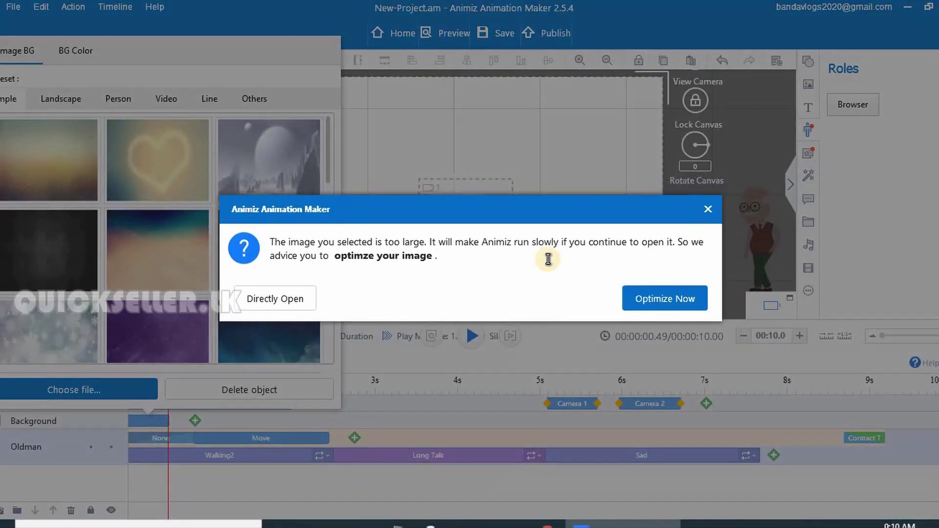
pyautogui.click(672, 297)
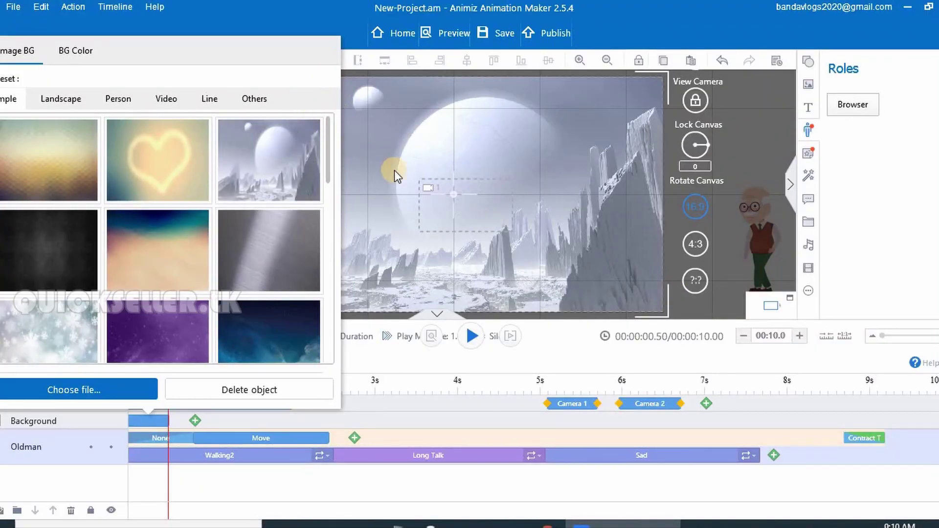
pyautogui.click(377, 174)
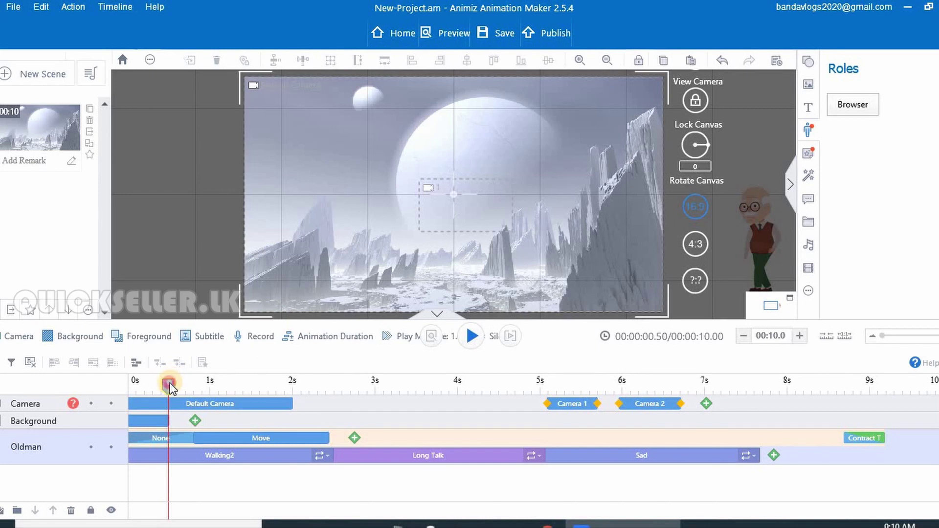
# Play the scene from the start through the Oldman's exit to review it with the new background.
pyautogui.moveTo(169, 384); pyautogui.dragTo(135, 383)
pyautogui.press('space')
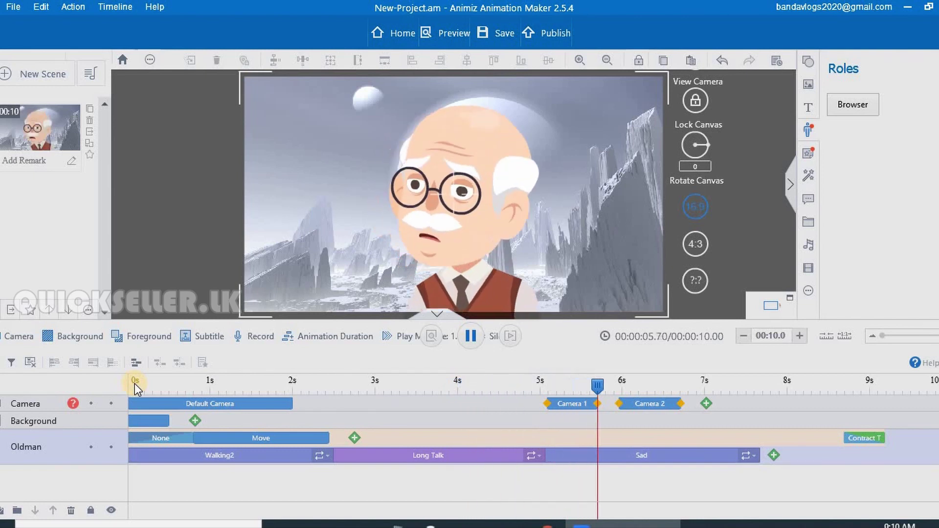
pyautogui.press('space')
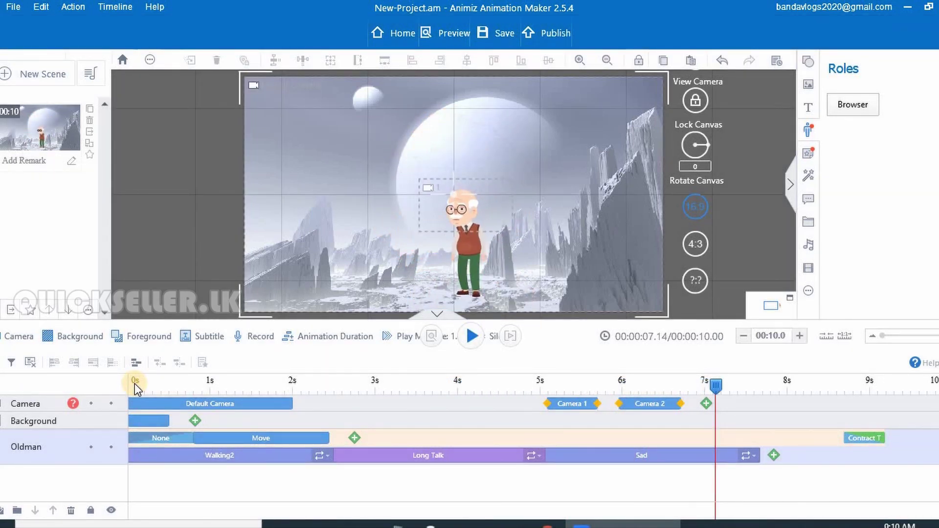
pyautogui.press('space')
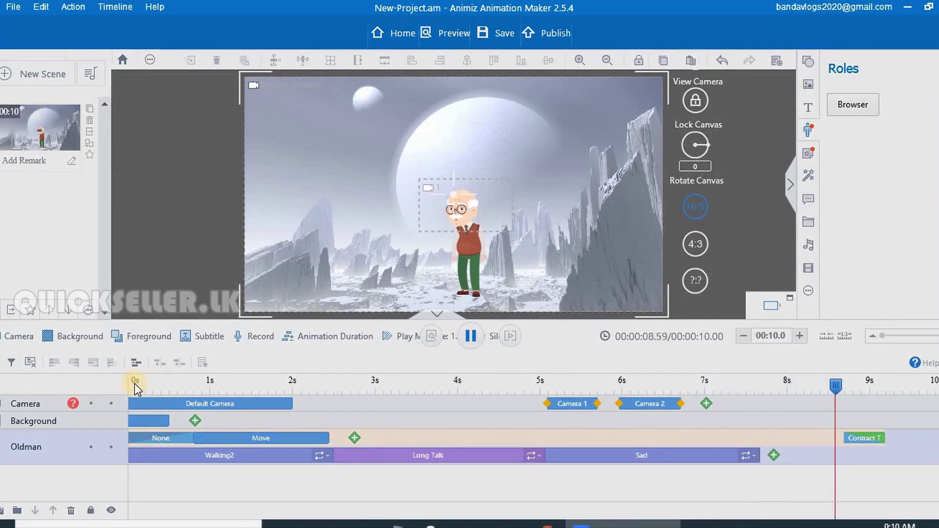
pyautogui.press('space')
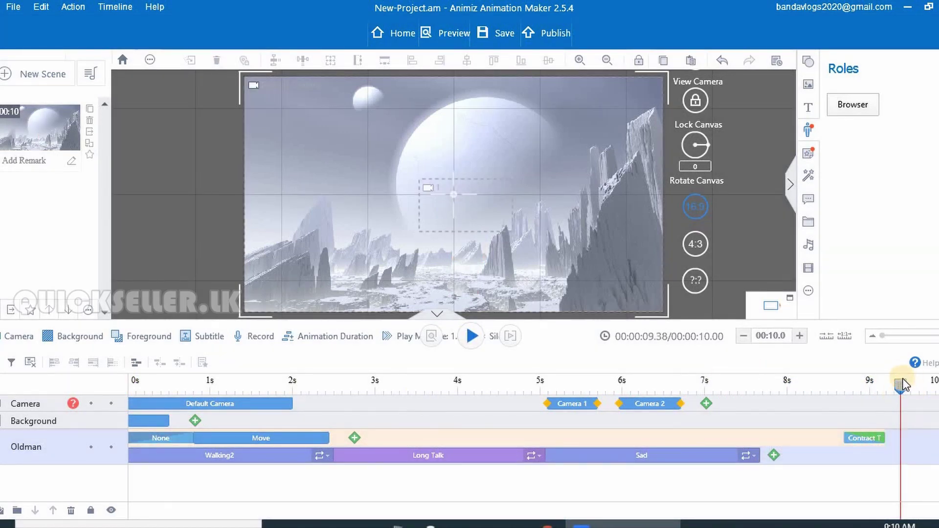
# Open the voice recording function with the playhead at about 2.9 s, and return the playhead to the start.
pyautogui.moveTo(902, 385); pyautogui.dragTo(369, 394)
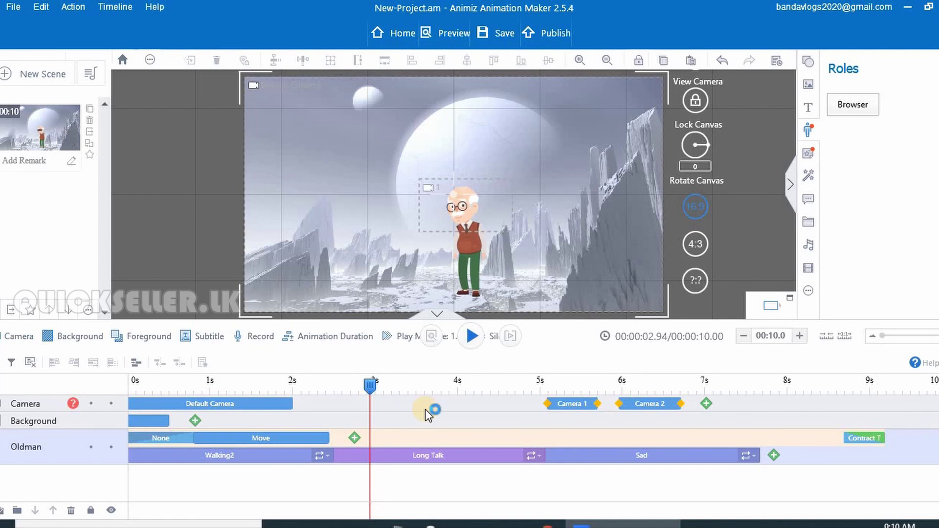
pyautogui.click(260, 338)
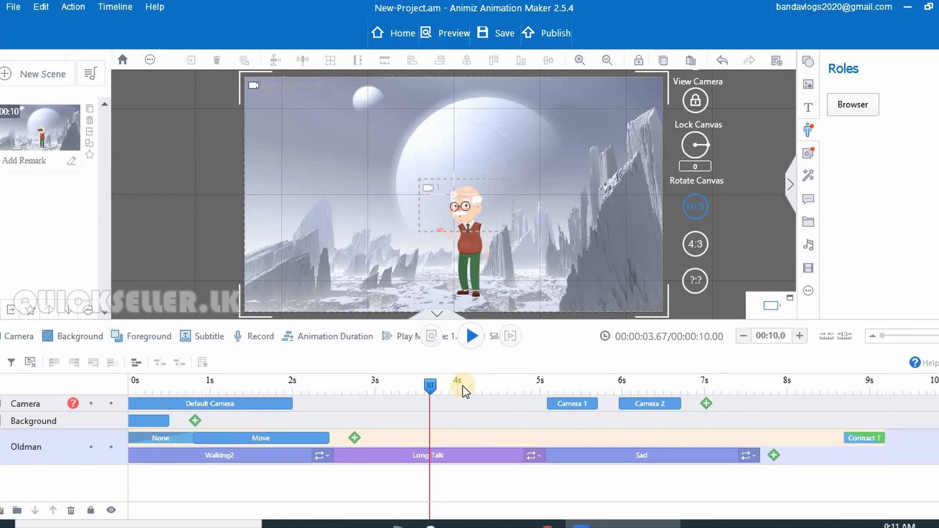
pyautogui.click(418, 385)
pyautogui.moveTo(418, 385); pyautogui.dragTo(52, 398)
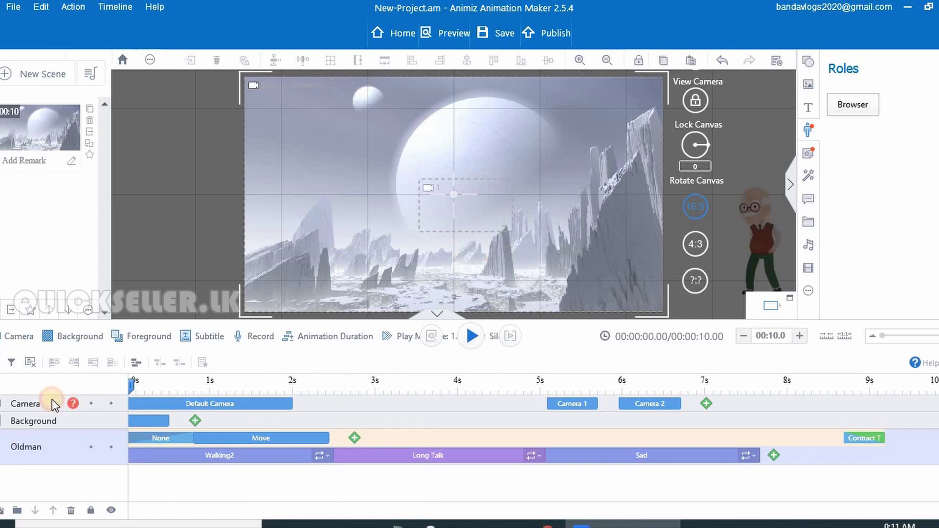
# Play the scene from the start to about 2.9 s, pausing at about 1.7 s, to review the Oldman's walk-in.
pyautogui.press('space')
pyautogui.click(153, 421)
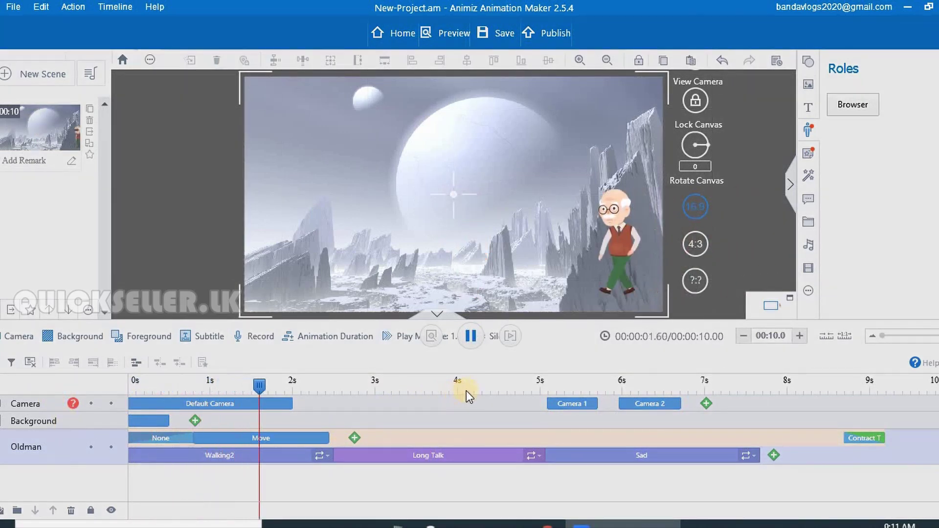
pyautogui.press('space')
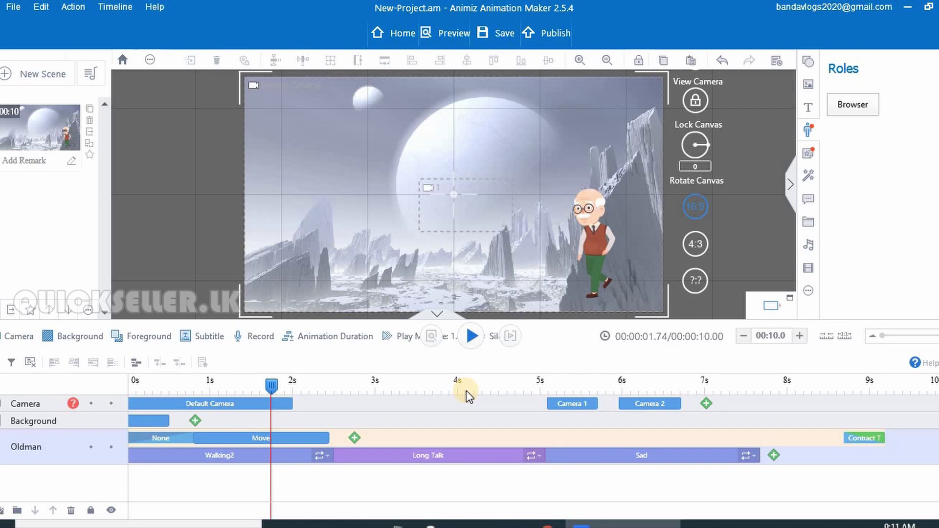
pyautogui.press('space')
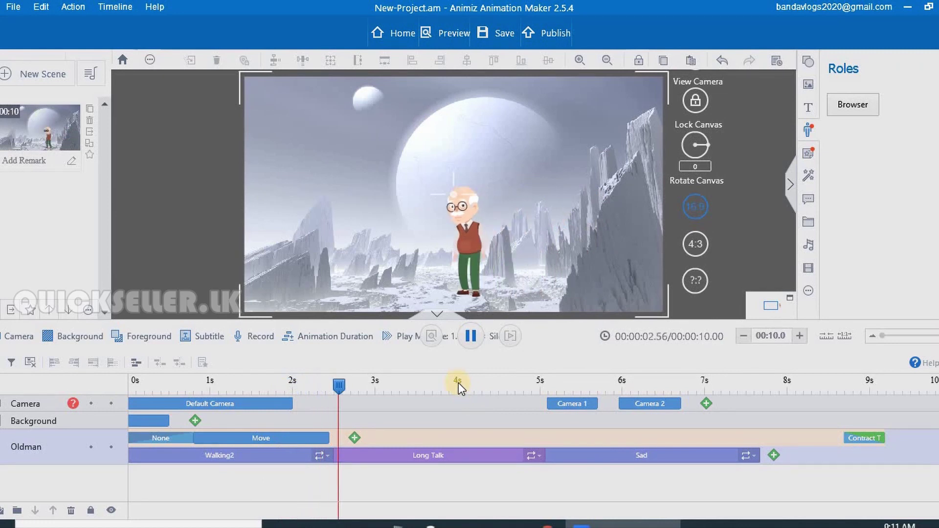
pyautogui.press('space')
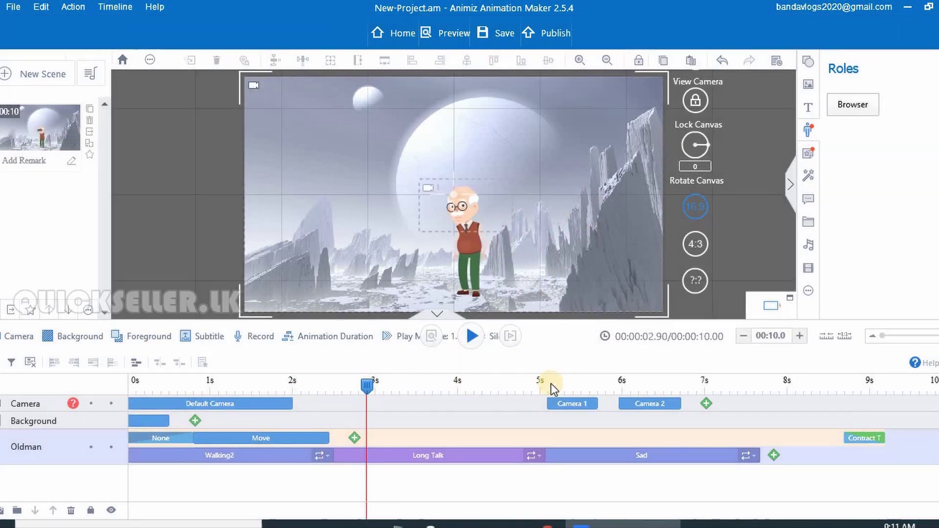
# Save the project and start publishing it with Video as the publish type.
pyautogui.click(496, 34)
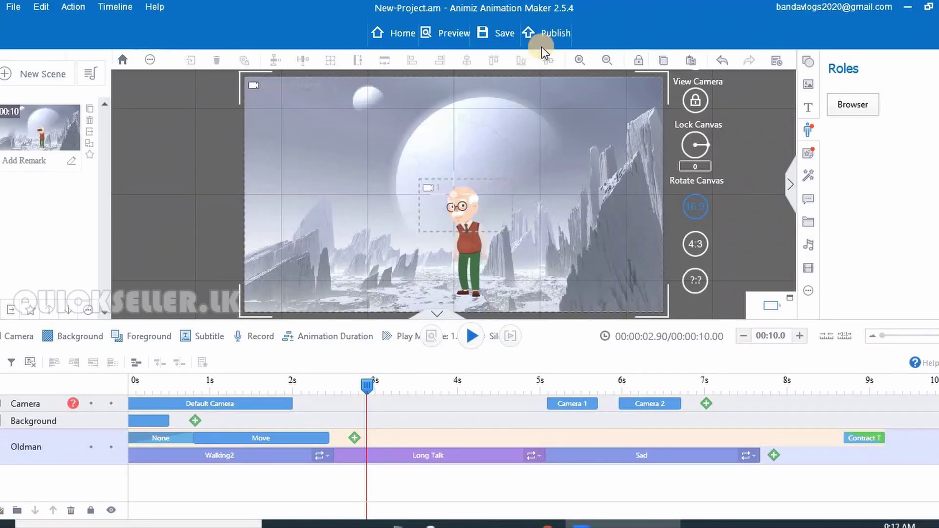
pyautogui.click(547, 34)
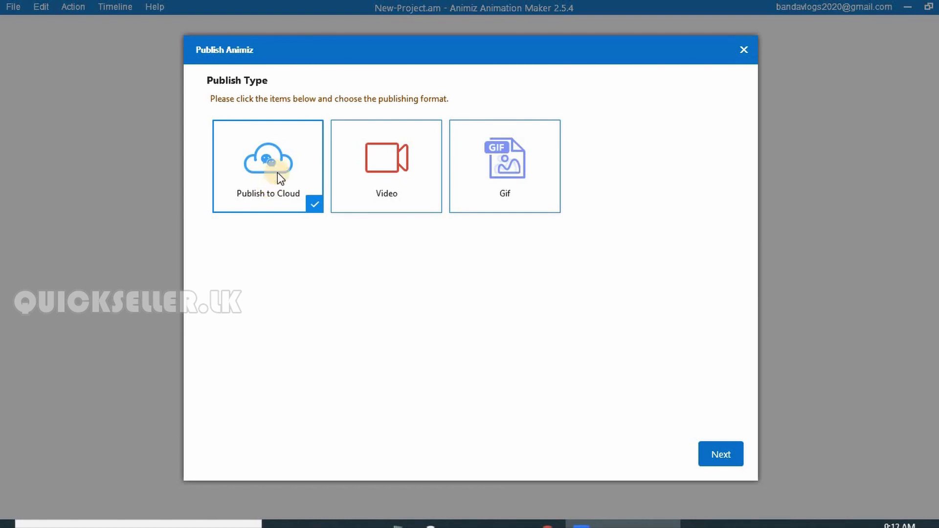
pyautogui.click(371, 166)
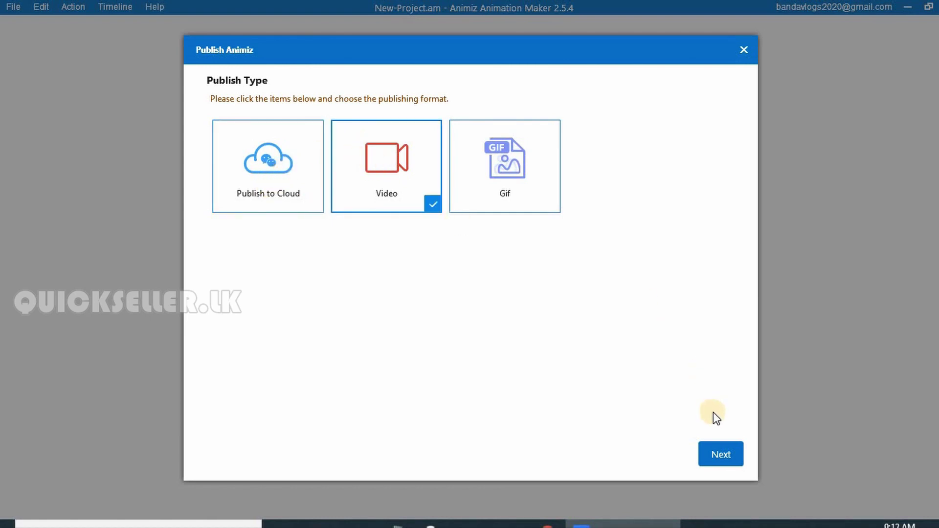
pyautogui.click(718, 452)
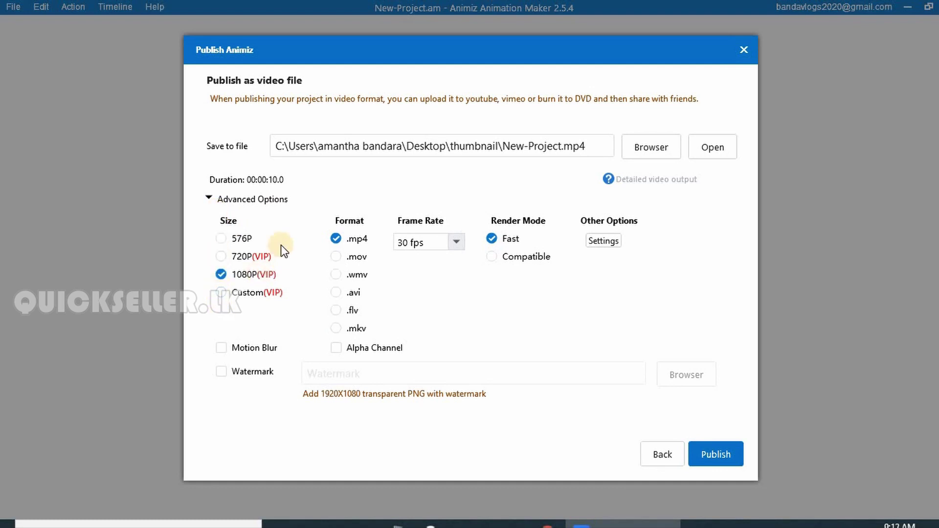
# Publish the video at 720P, overriding the existing New-Project.mp4, and open the published video for playback.
pyautogui.click(220, 258)
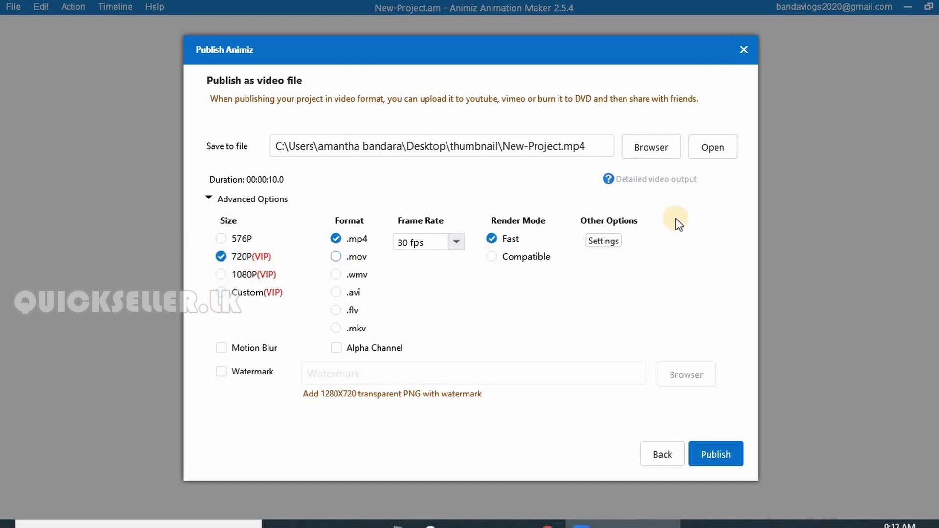
pyautogui.click(714, 456)
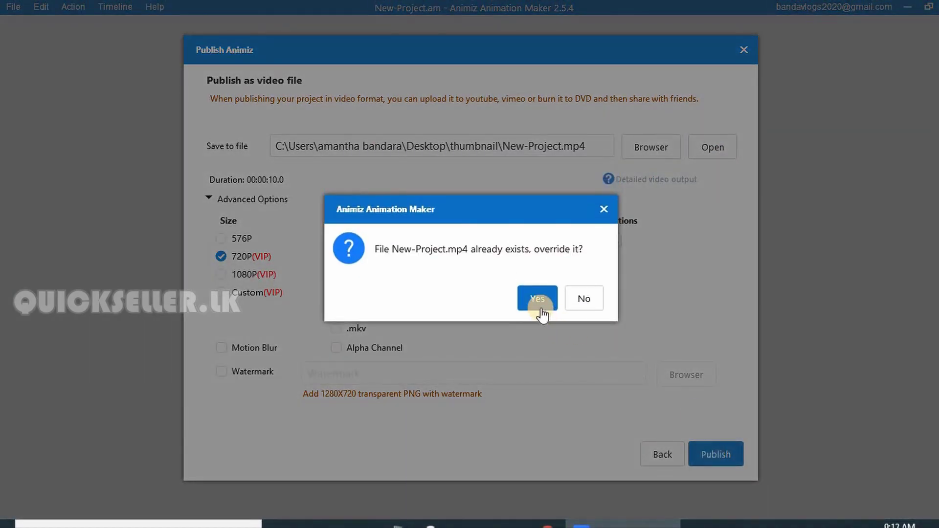
pyautogui.click(540, 305)
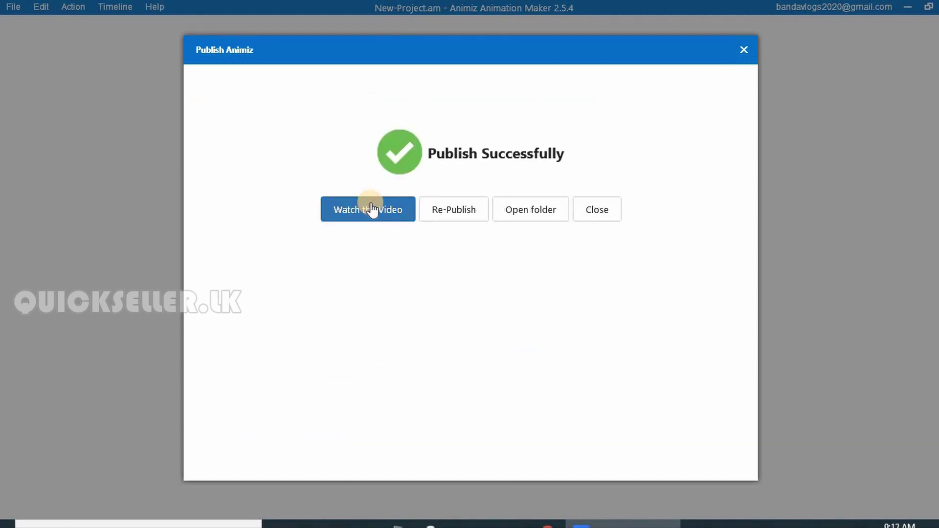
pyautogui.click(371, 209)
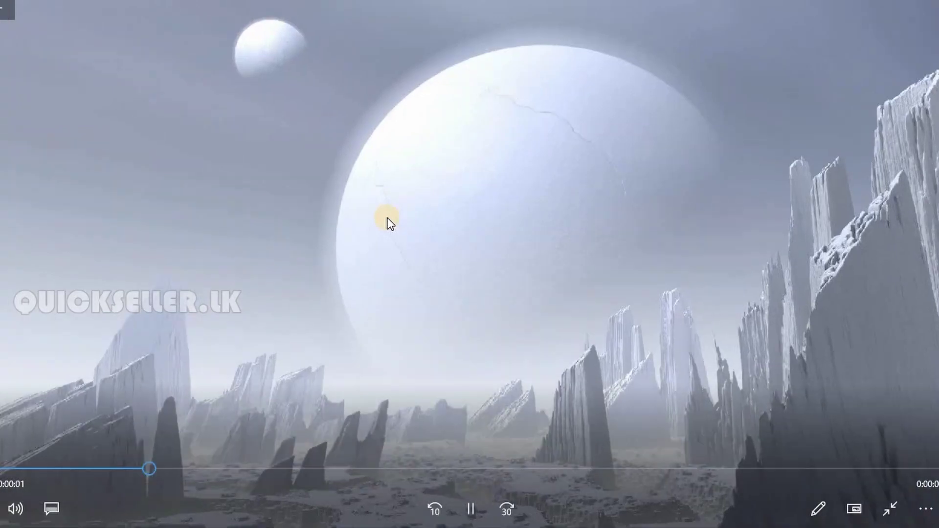